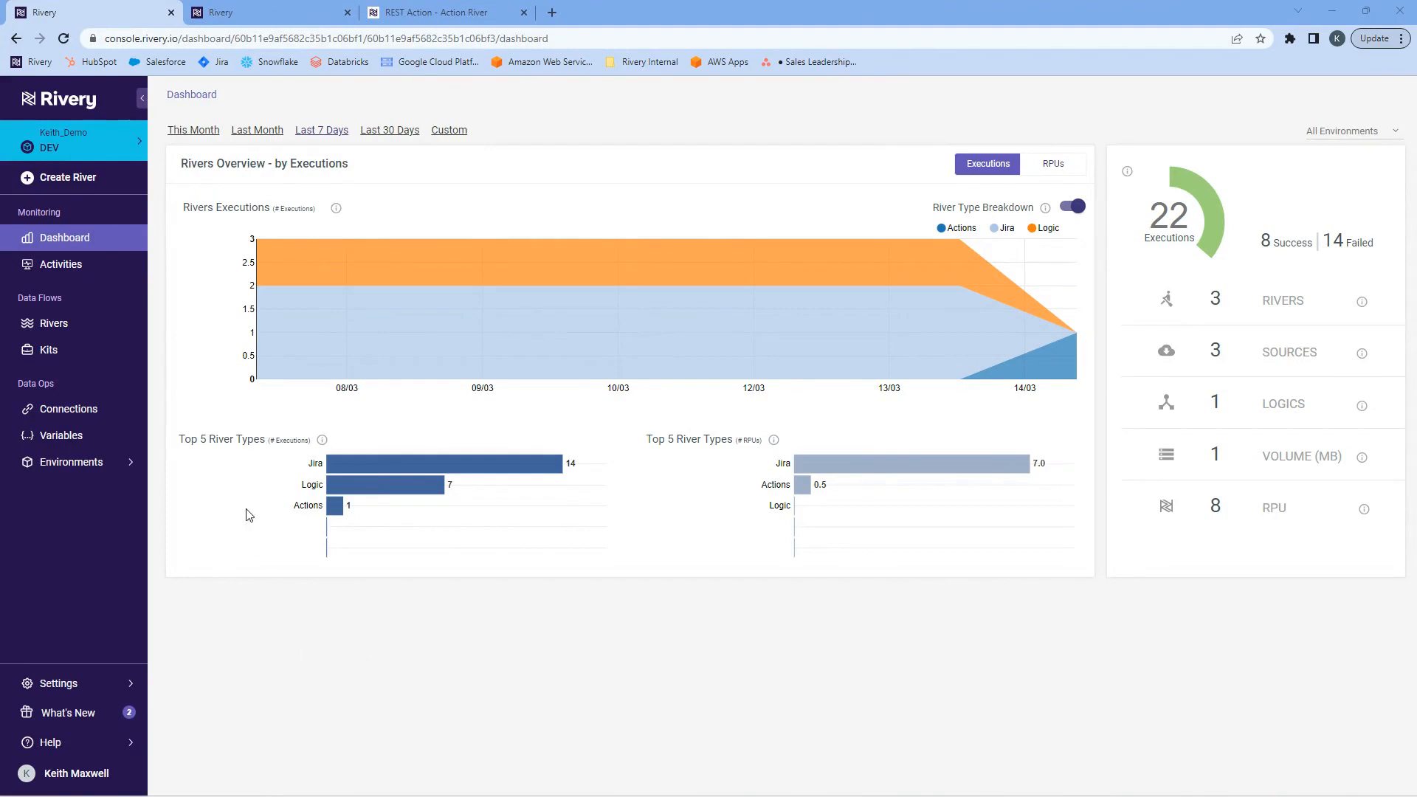
Create a new Action River and choose REST Action as its action type.
click(66, 180)
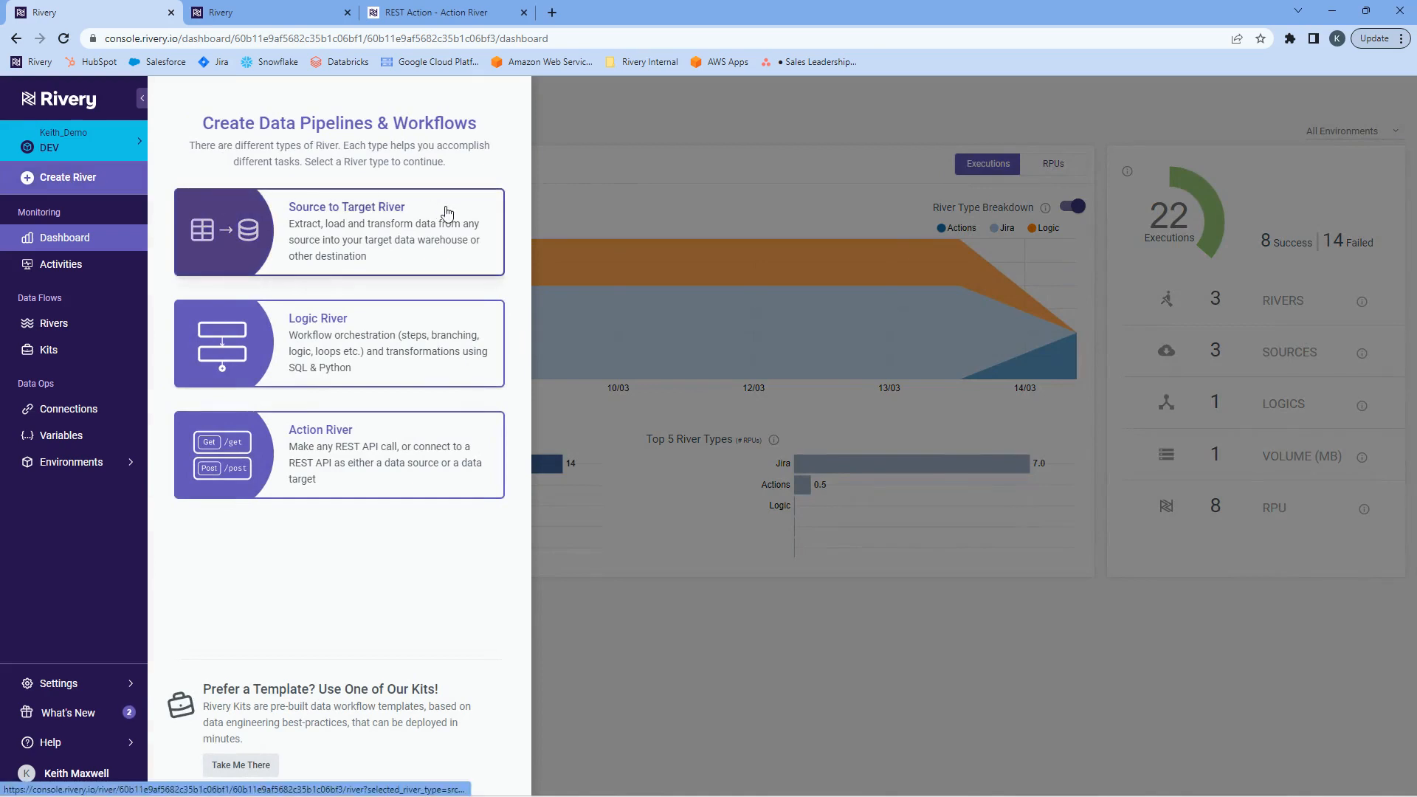
click(362, 479)
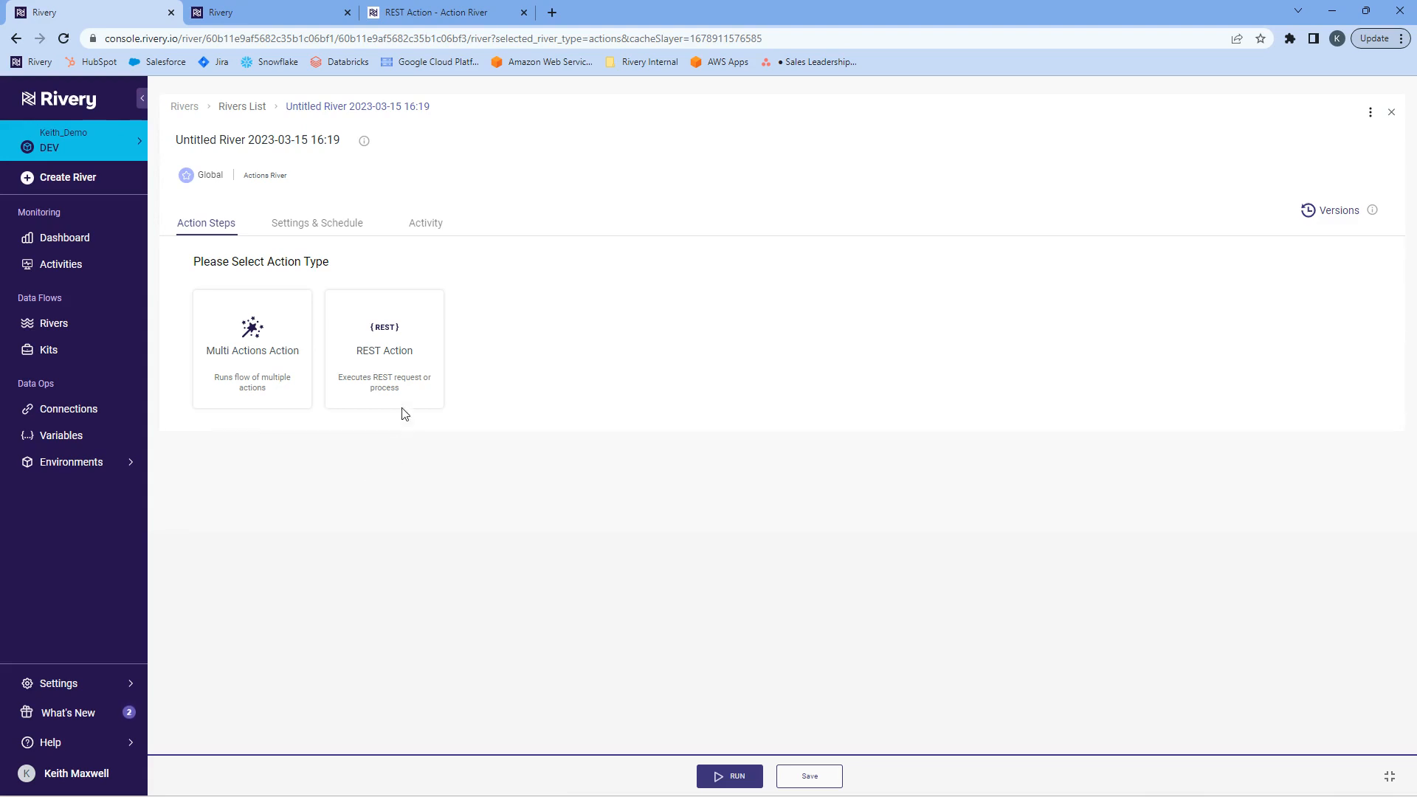
click(411, 376)
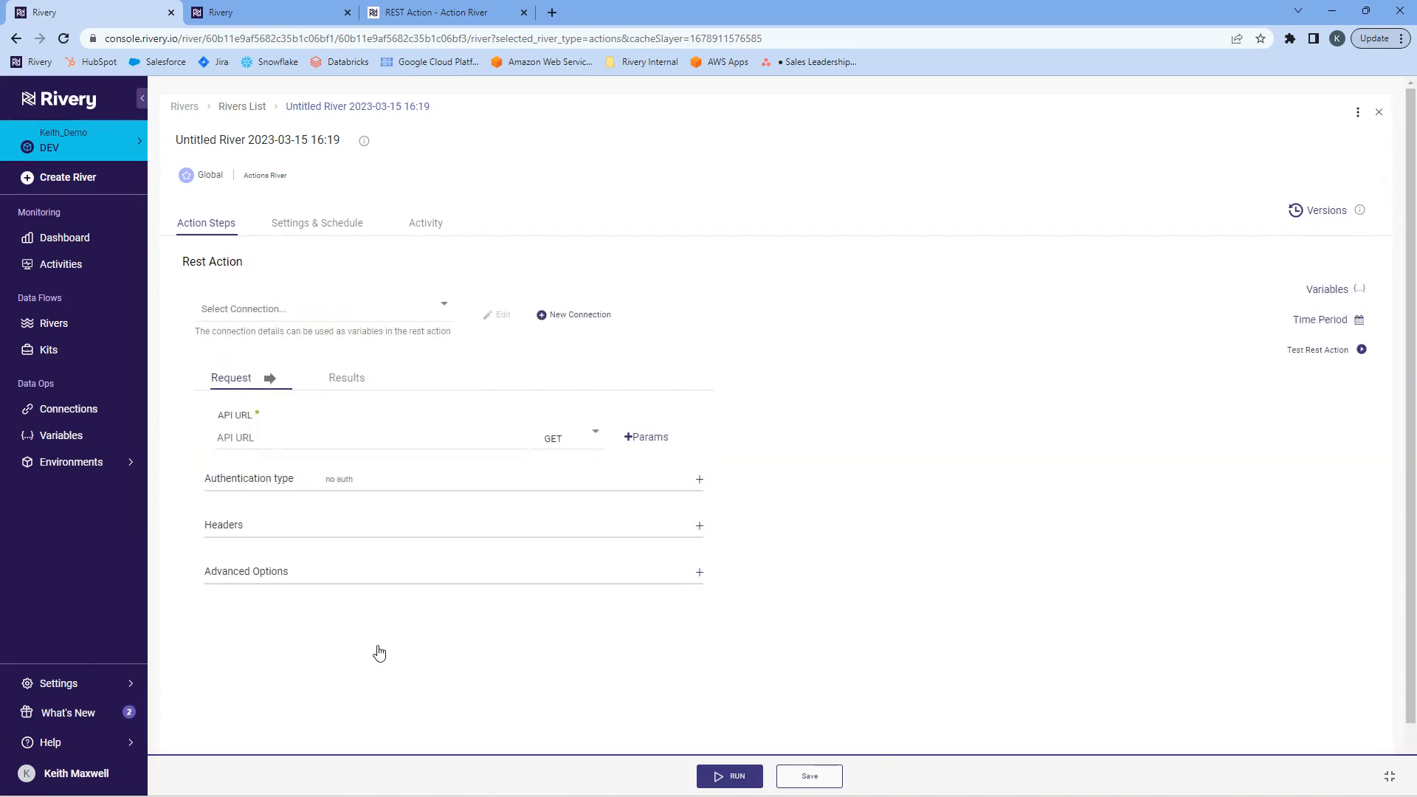
Examine the REST request options for authentication type, headers and URL parameters.
scroll(340, 590, down, 1)
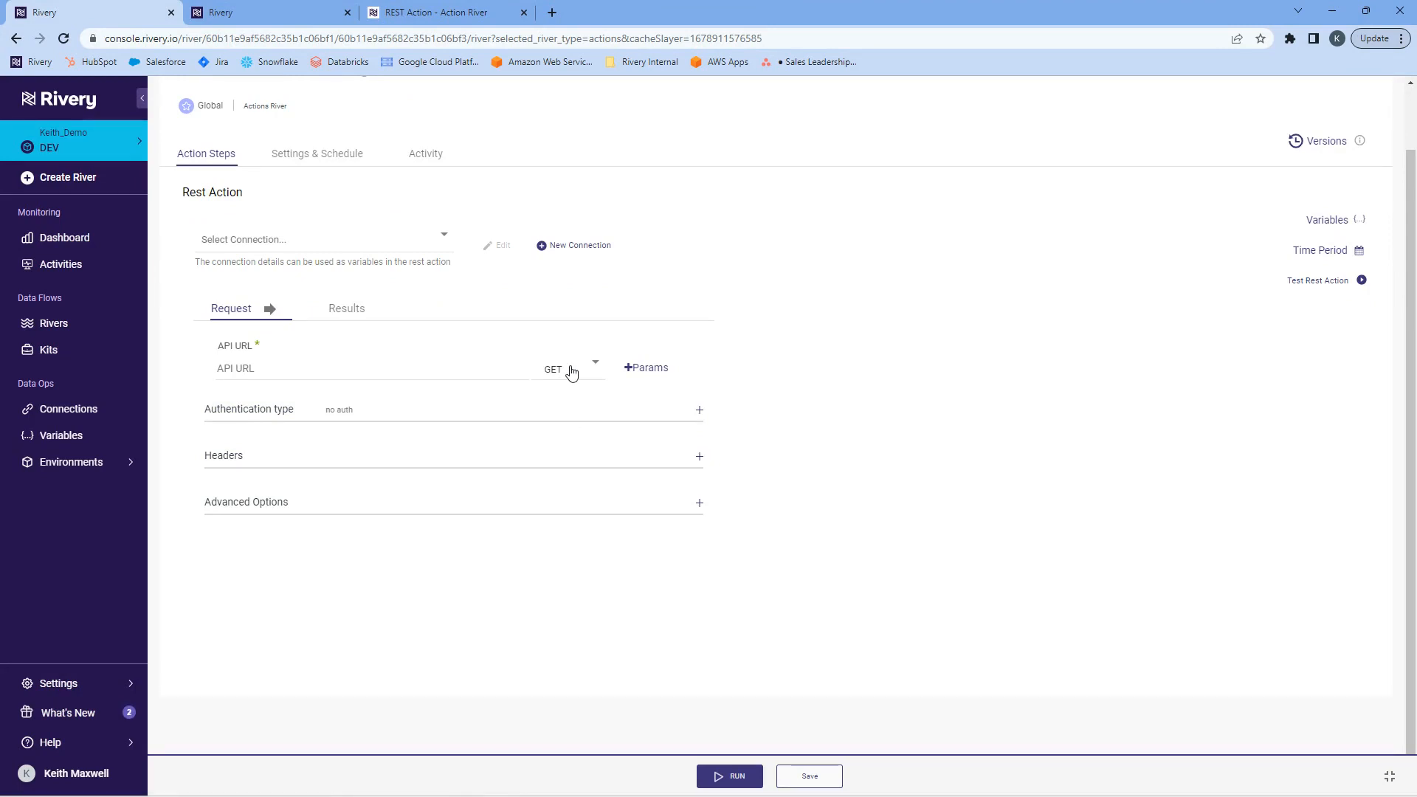
click(339, 419)
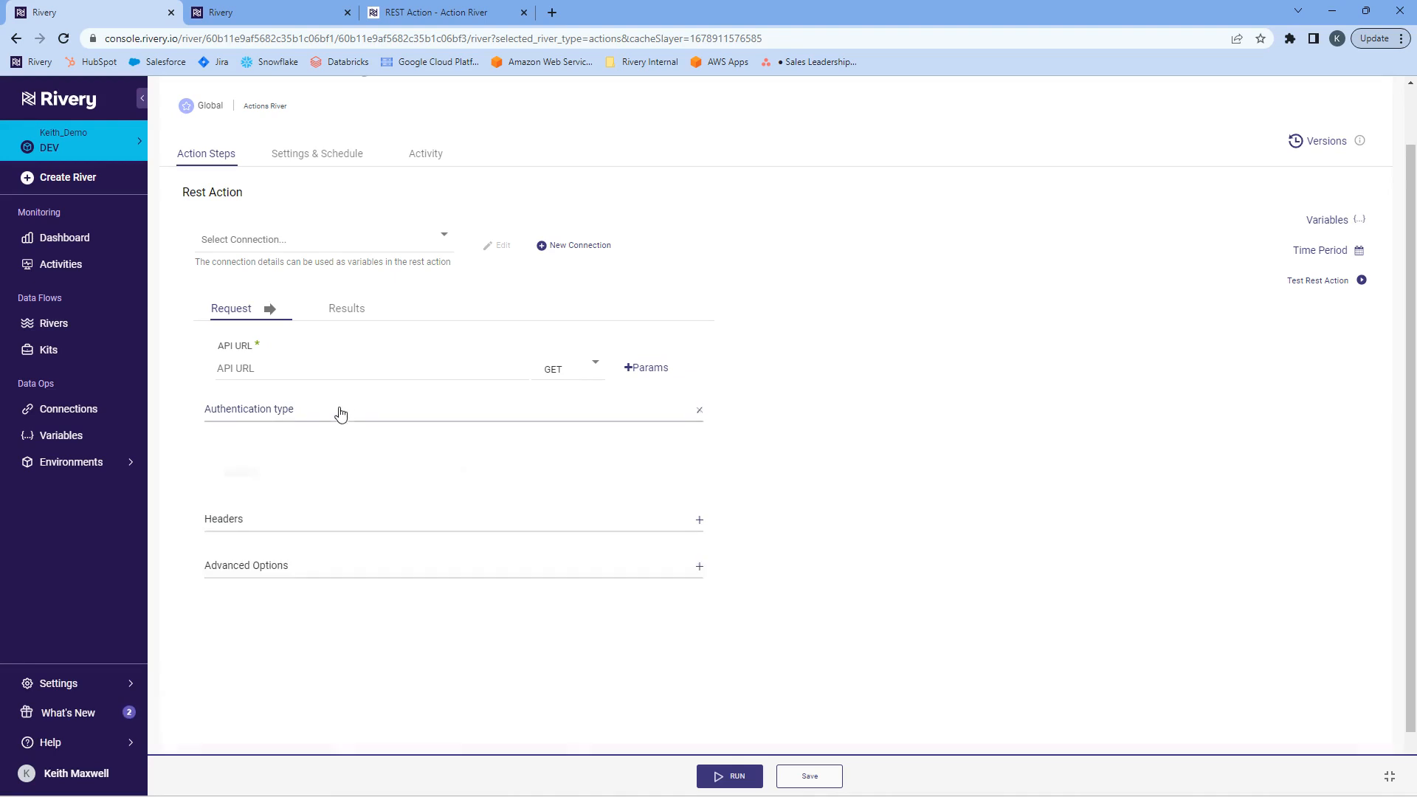
click(333, 465)
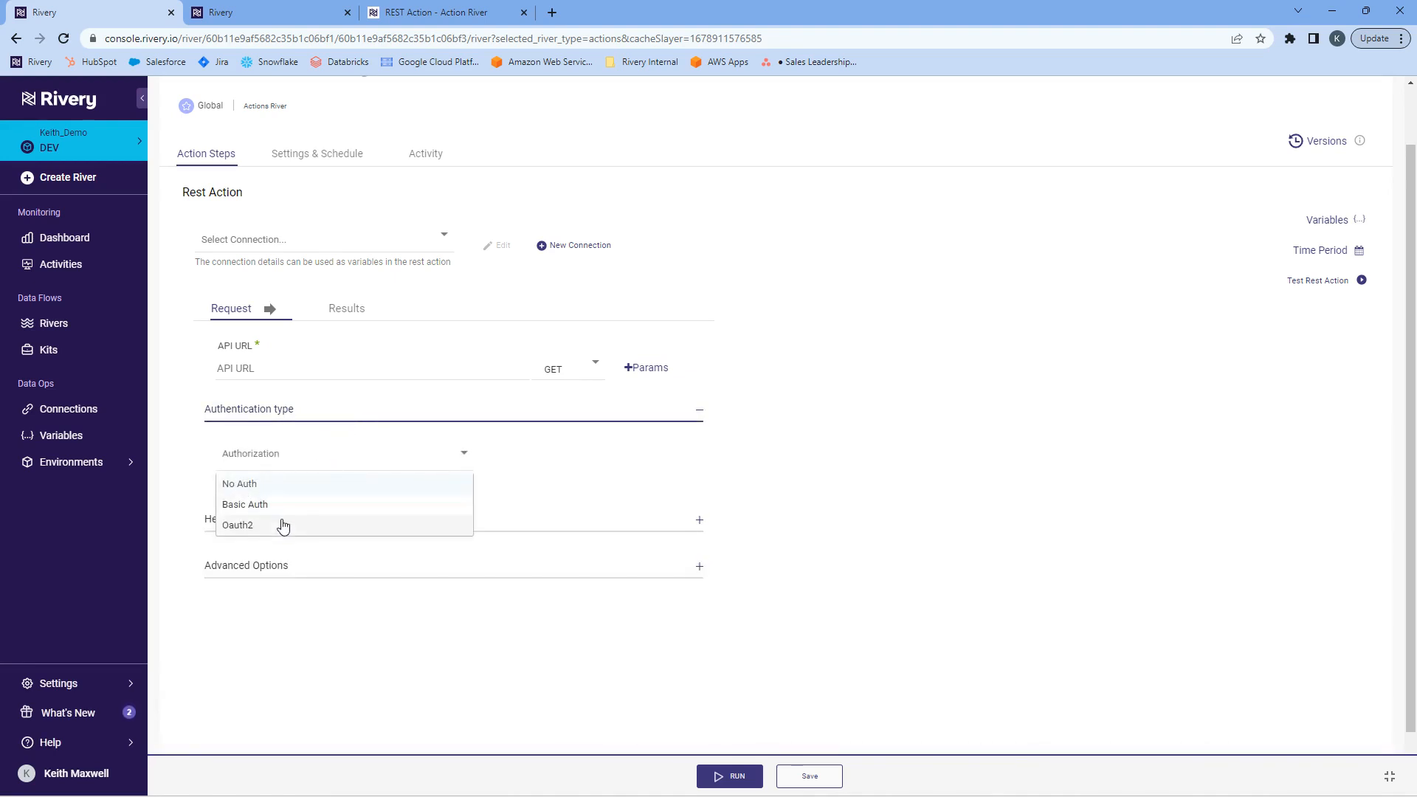
click(701, 612)
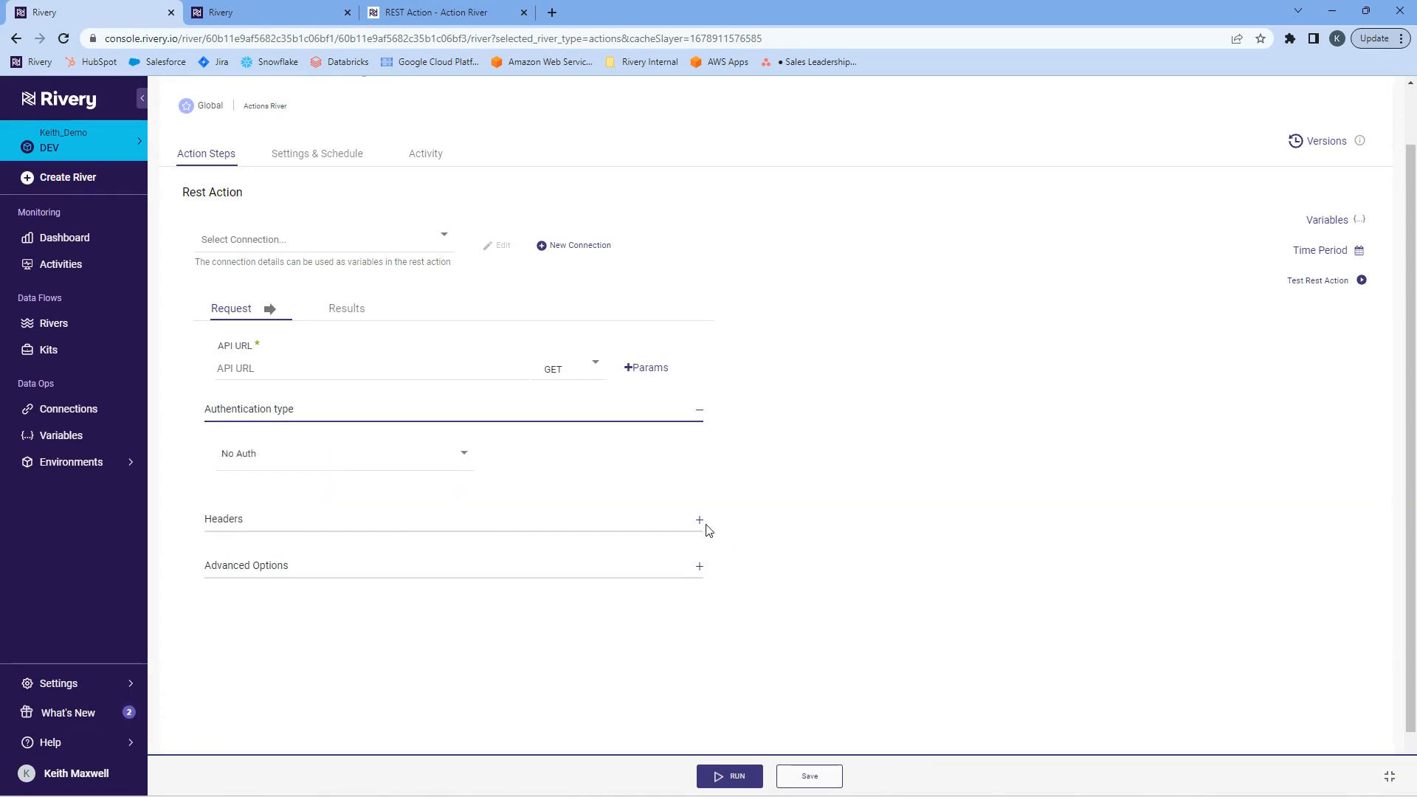
click(287, 529)
click(639, 369)
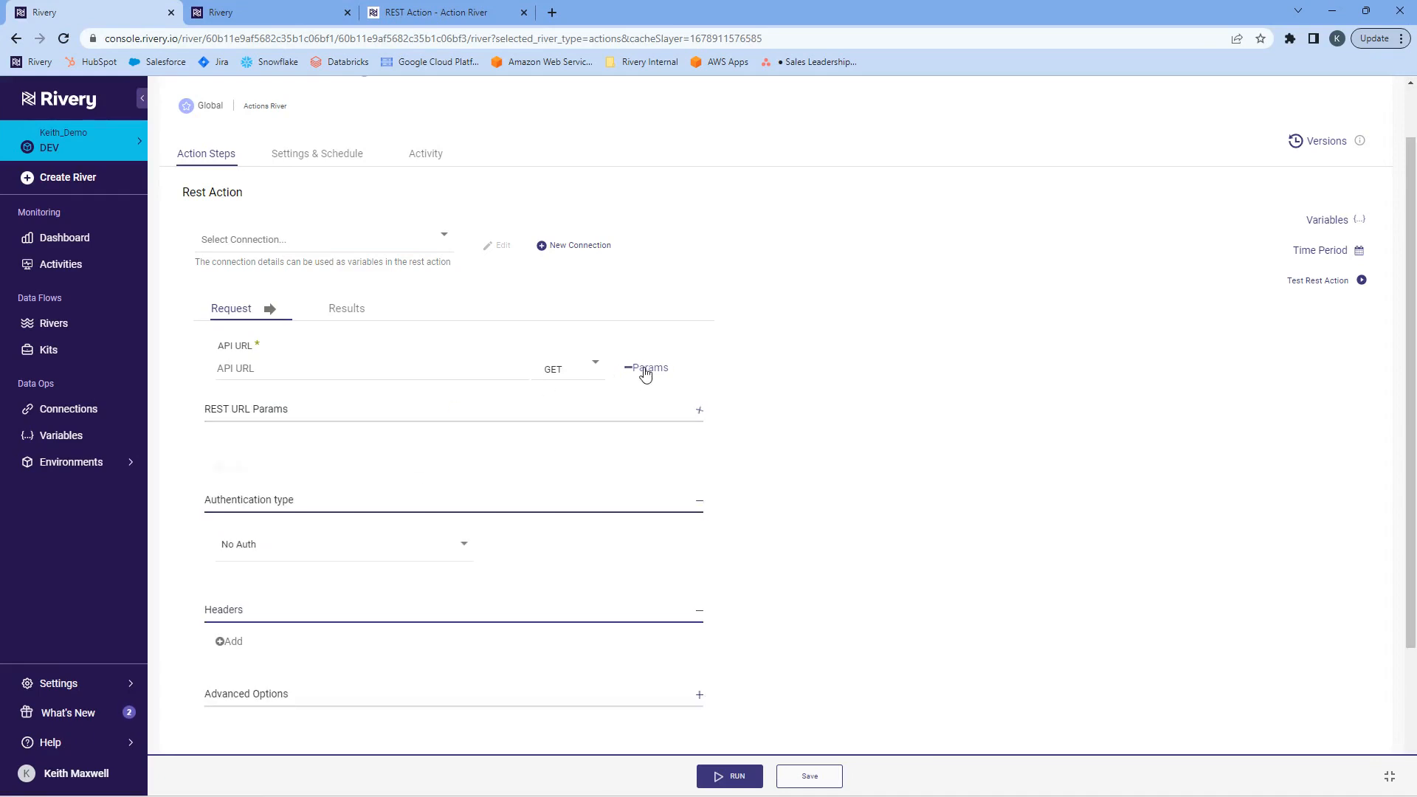
scroll(782, 552, up, 2)
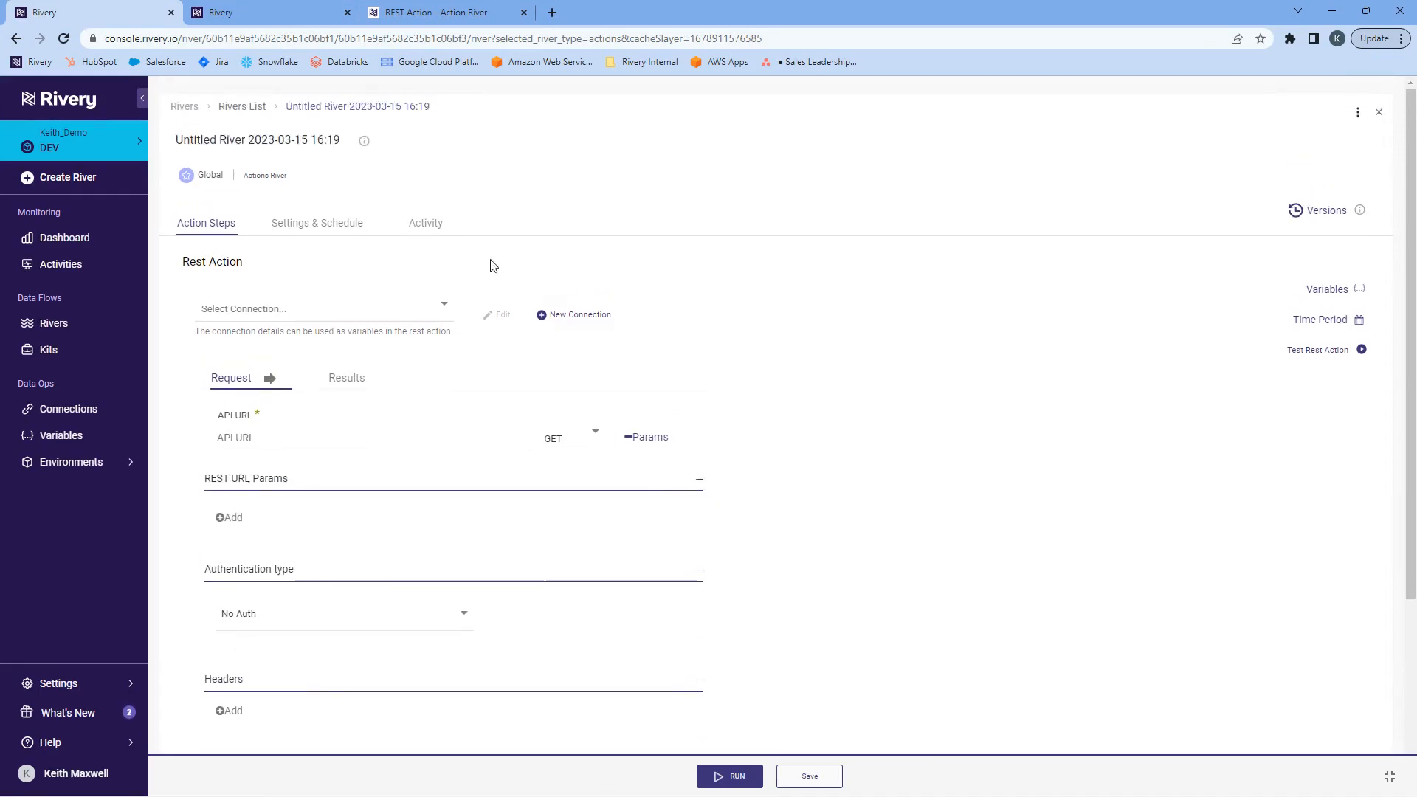
Switch to the Custom Users Connection river and examine its results type, data location and results structure settings.
click(235, 15)
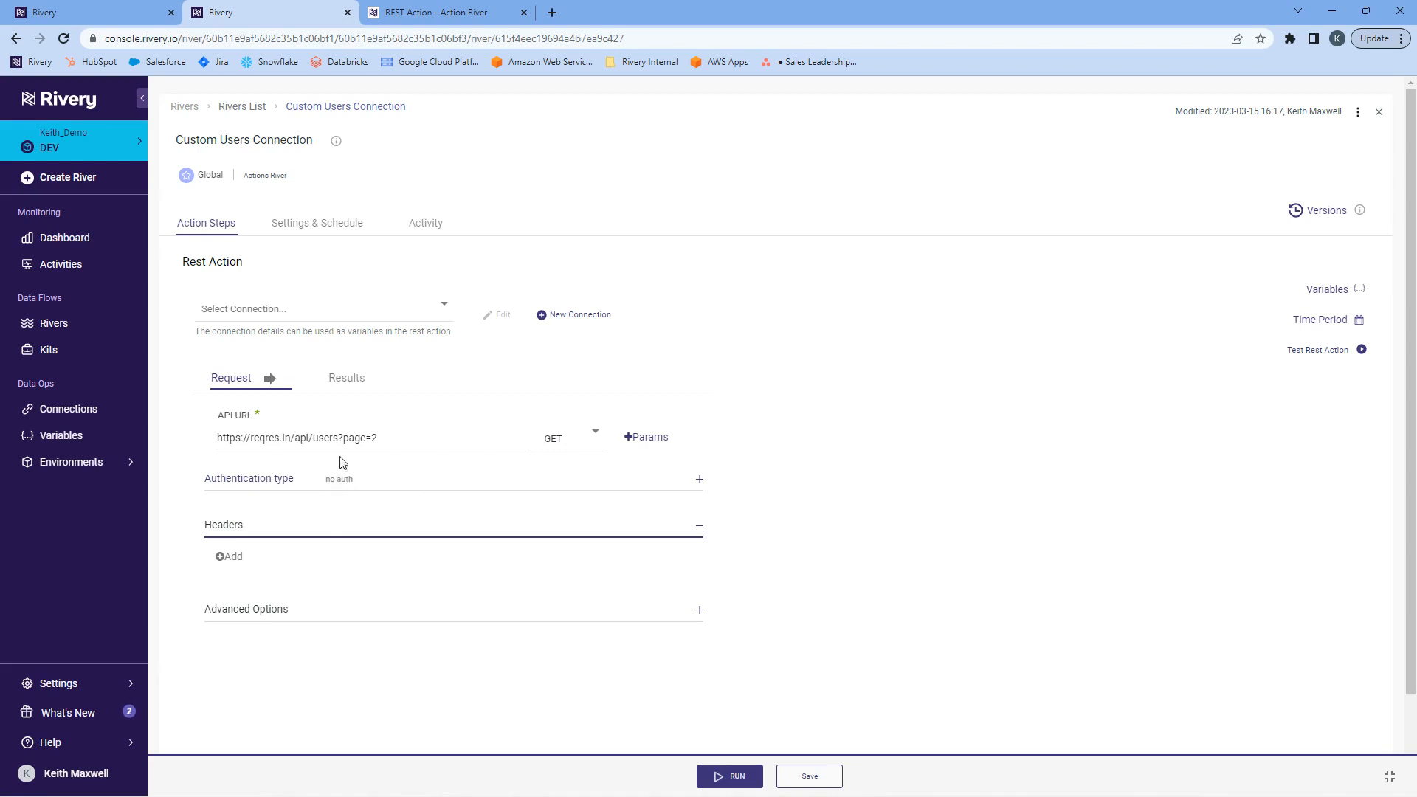
click(343, 383)
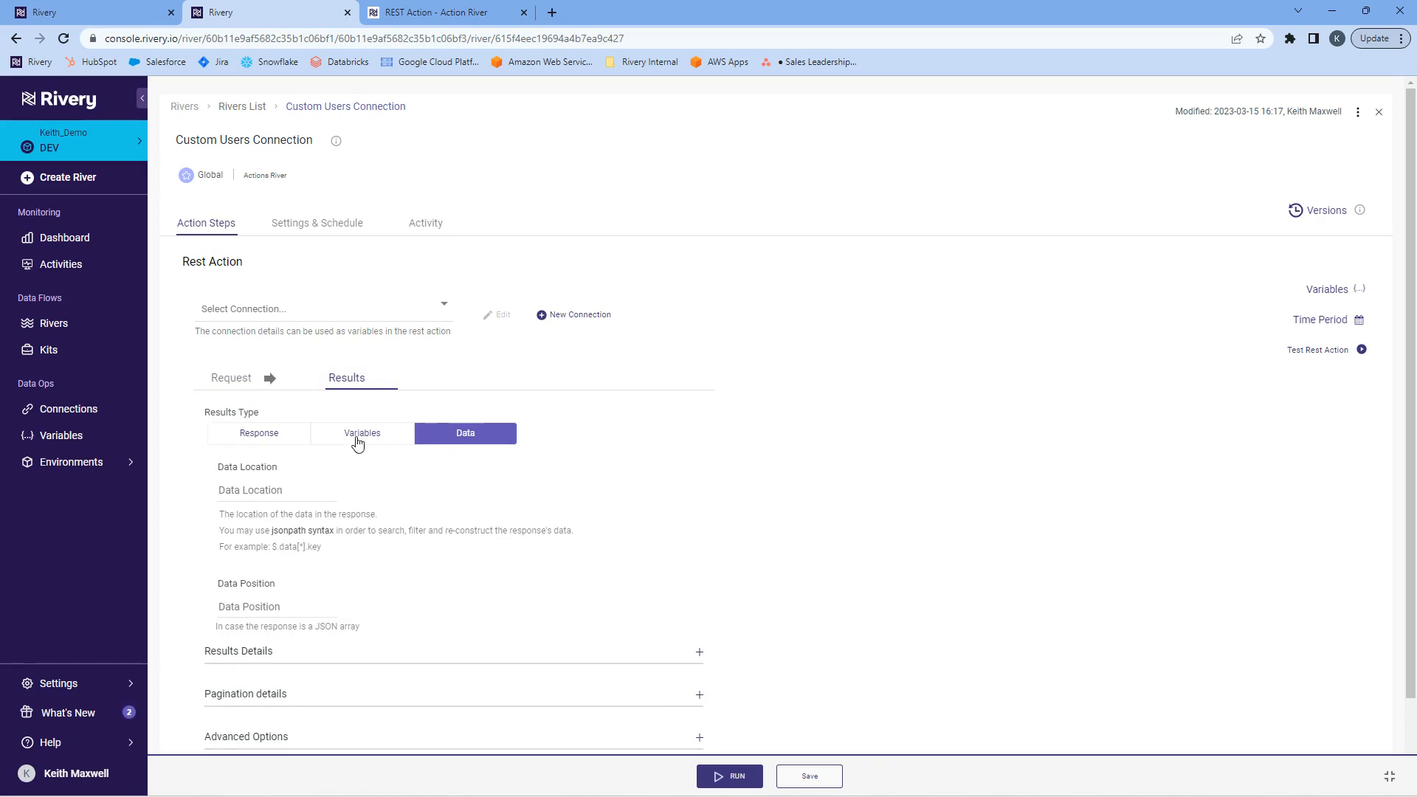
scroll(485, 430, down, 1)
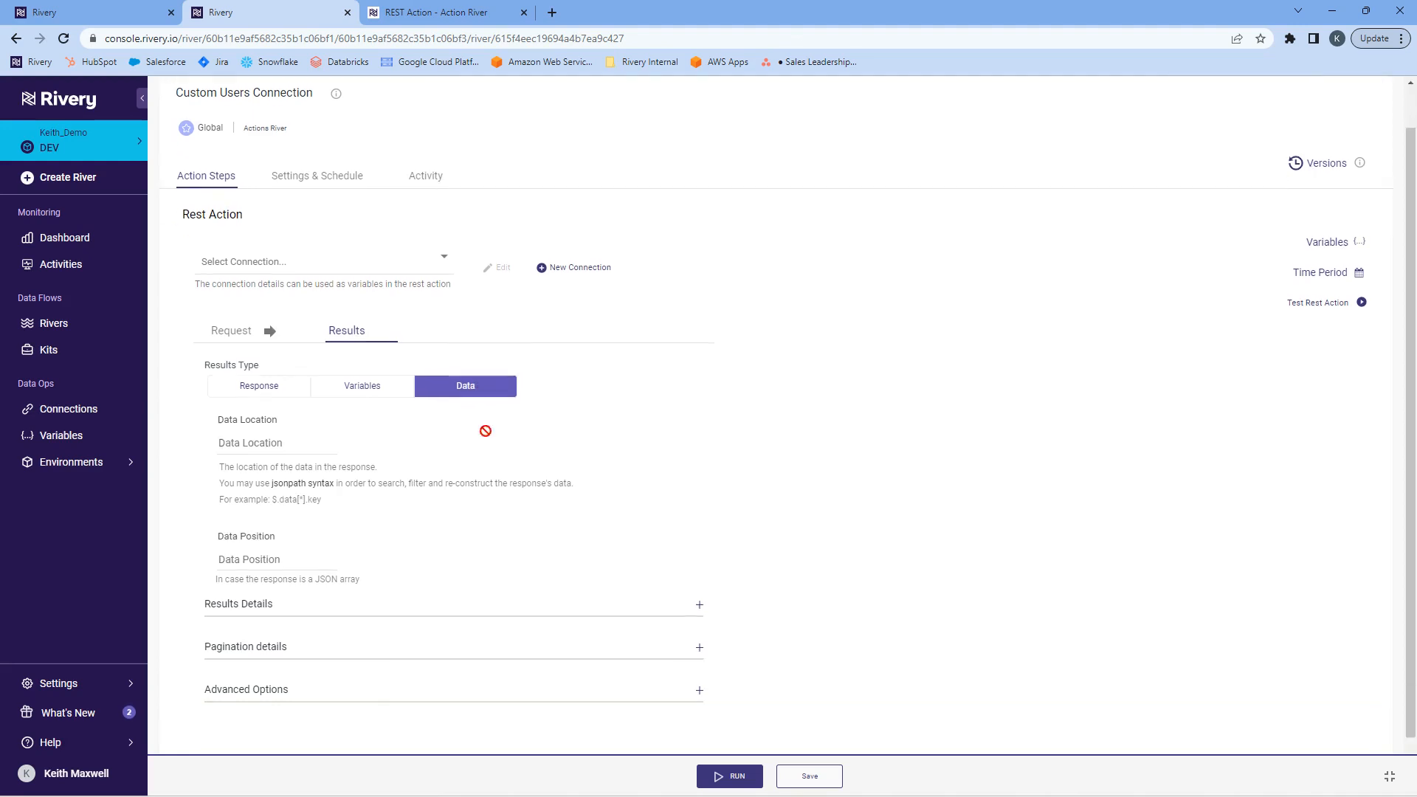
scroll(485, 430, down, 1)
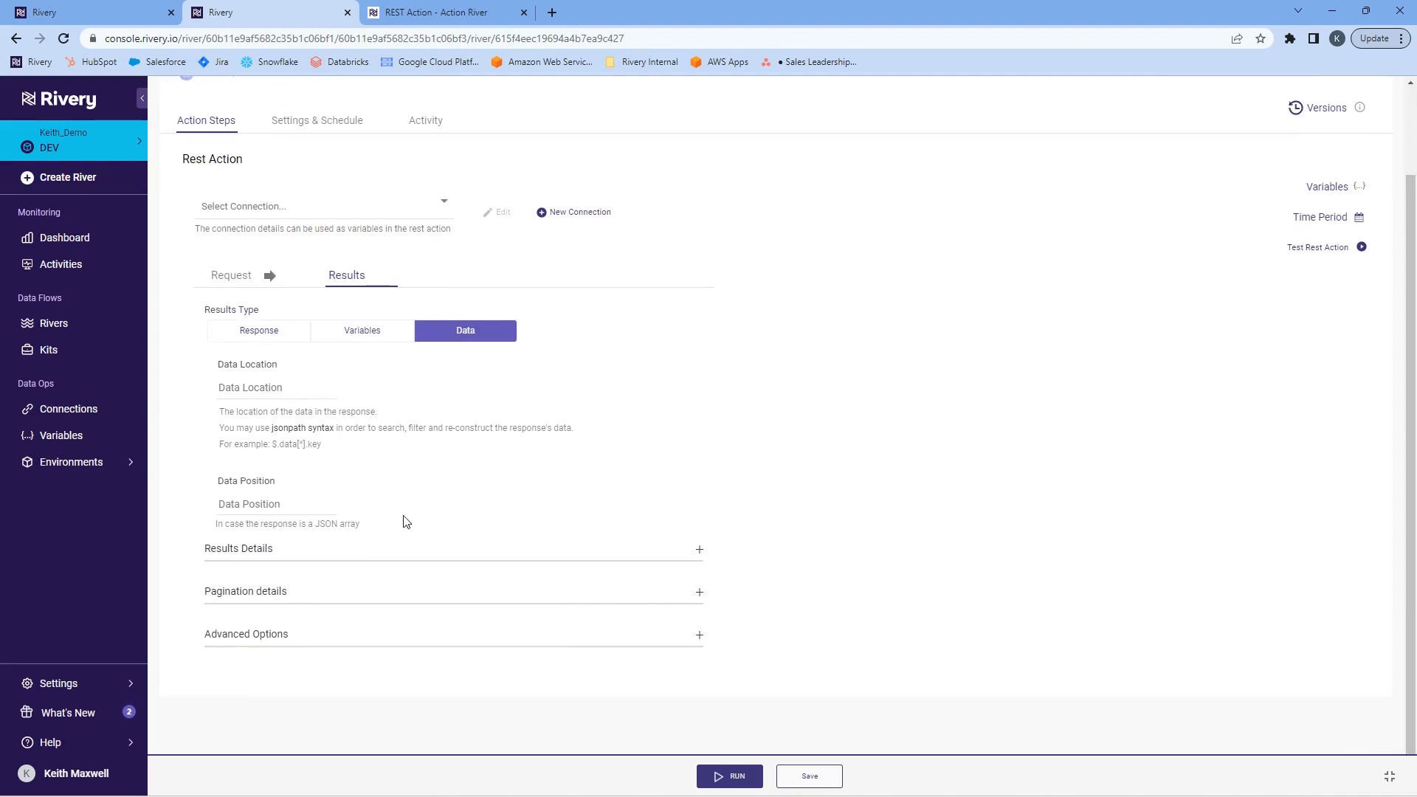
click(294, 550)
scroll(436, 539, down, 2)
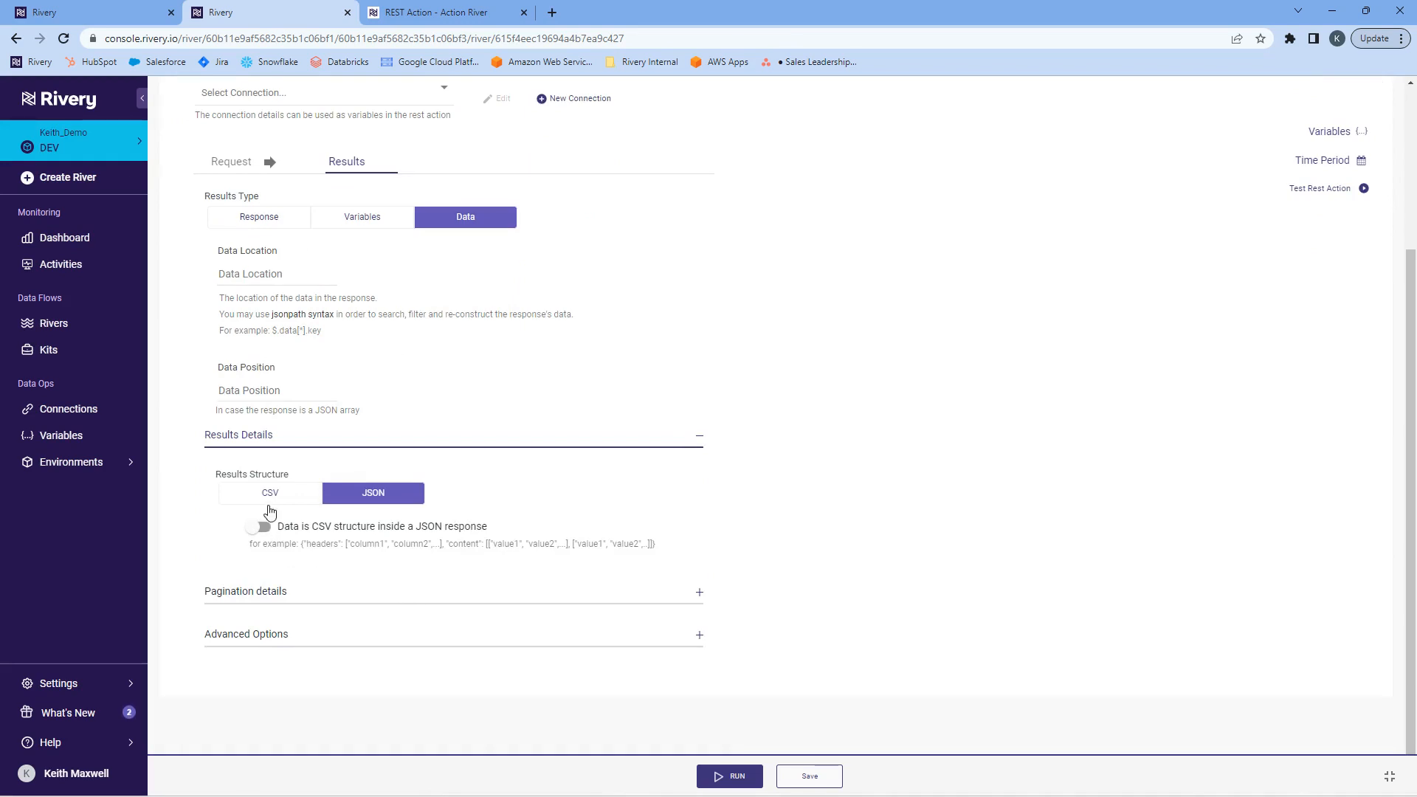
Examine the available pagination methods and the advanced options for the action's results.
click(308, 599)
scroll(554, 521, down, 2)
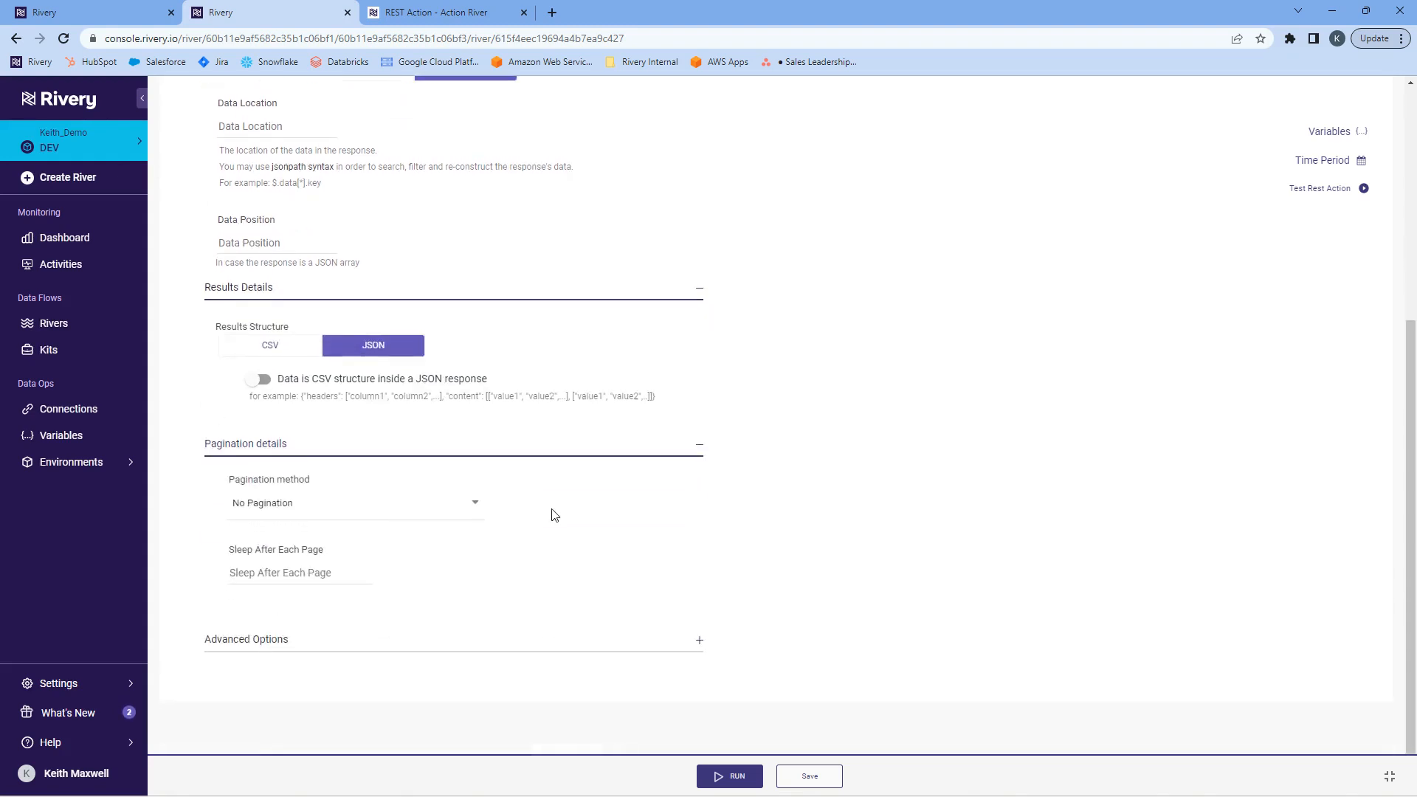
click(307, 517)
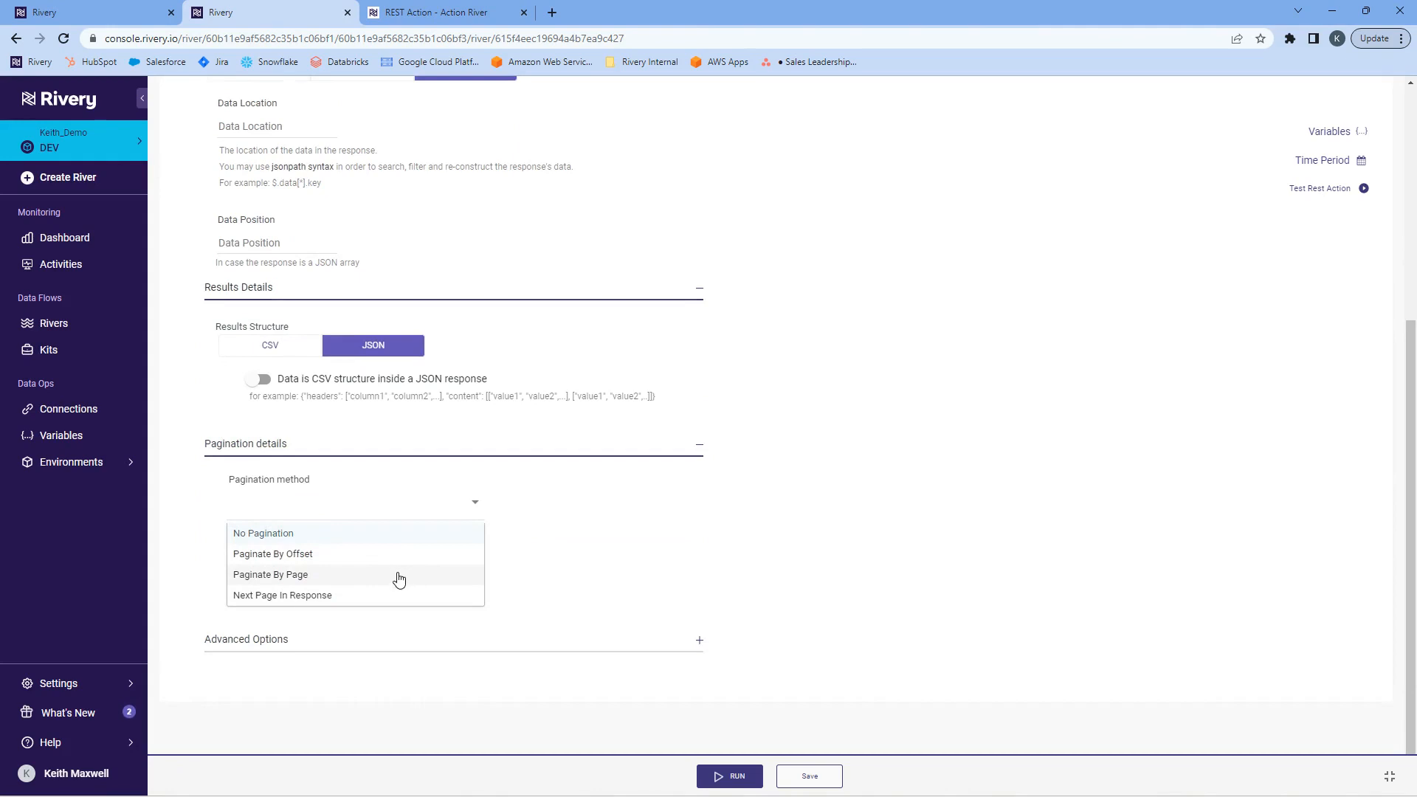
click(734, 577)
click(335, 636)
scroll(453, 547, down, 3)
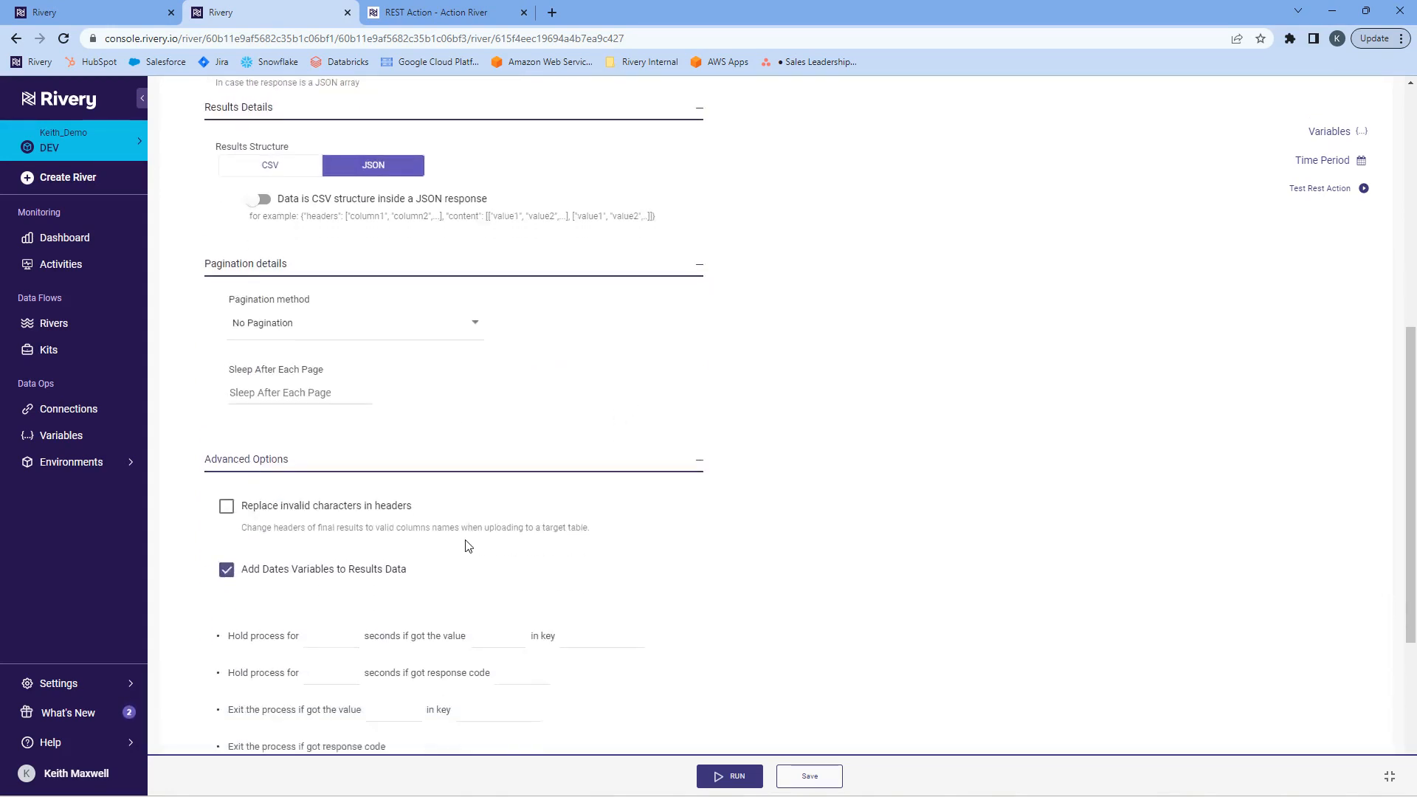
scroll(467, 546, down, 3)
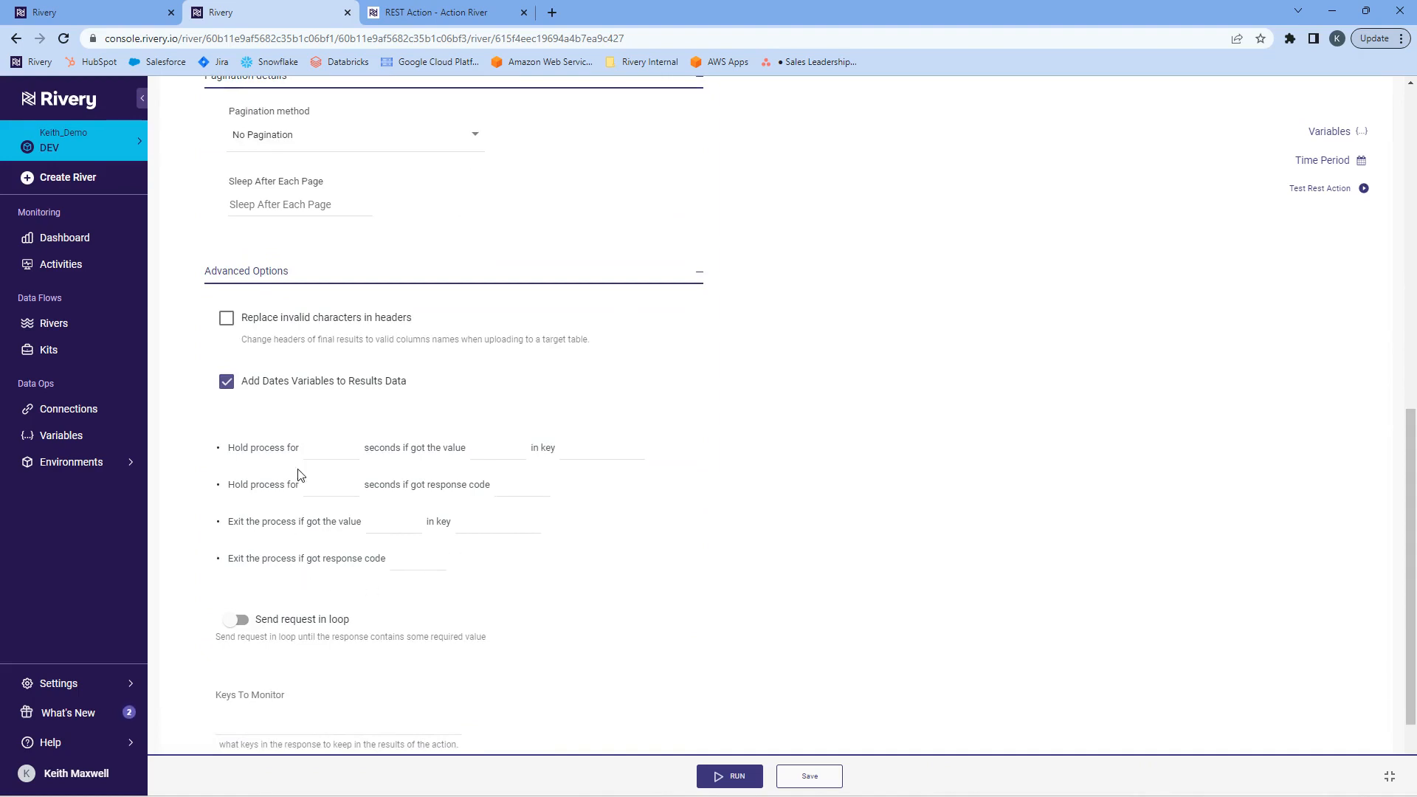
scroll(559, 550, up, 10)
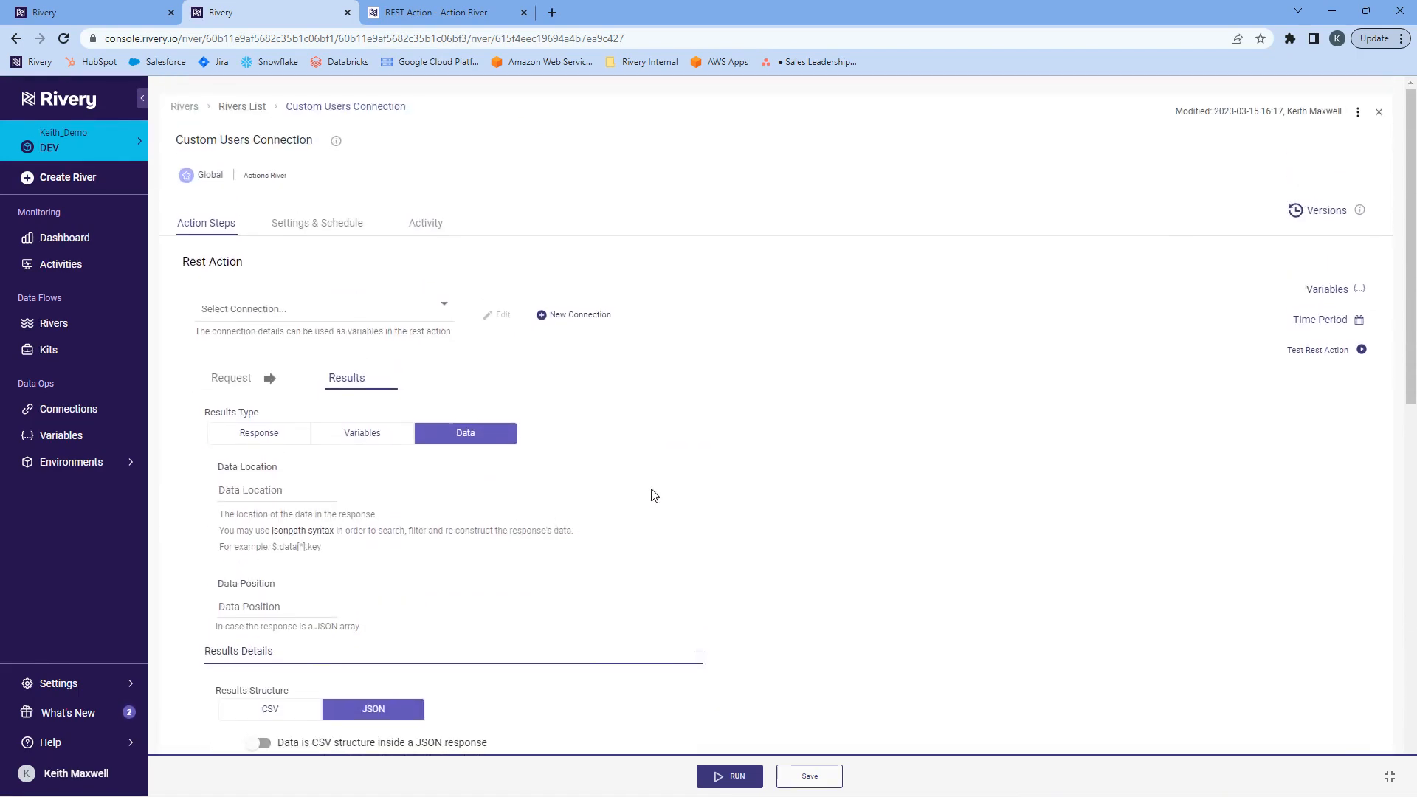
Test the REST action, examine the response status code and returned user records, and close the results.
click(1310, 349)
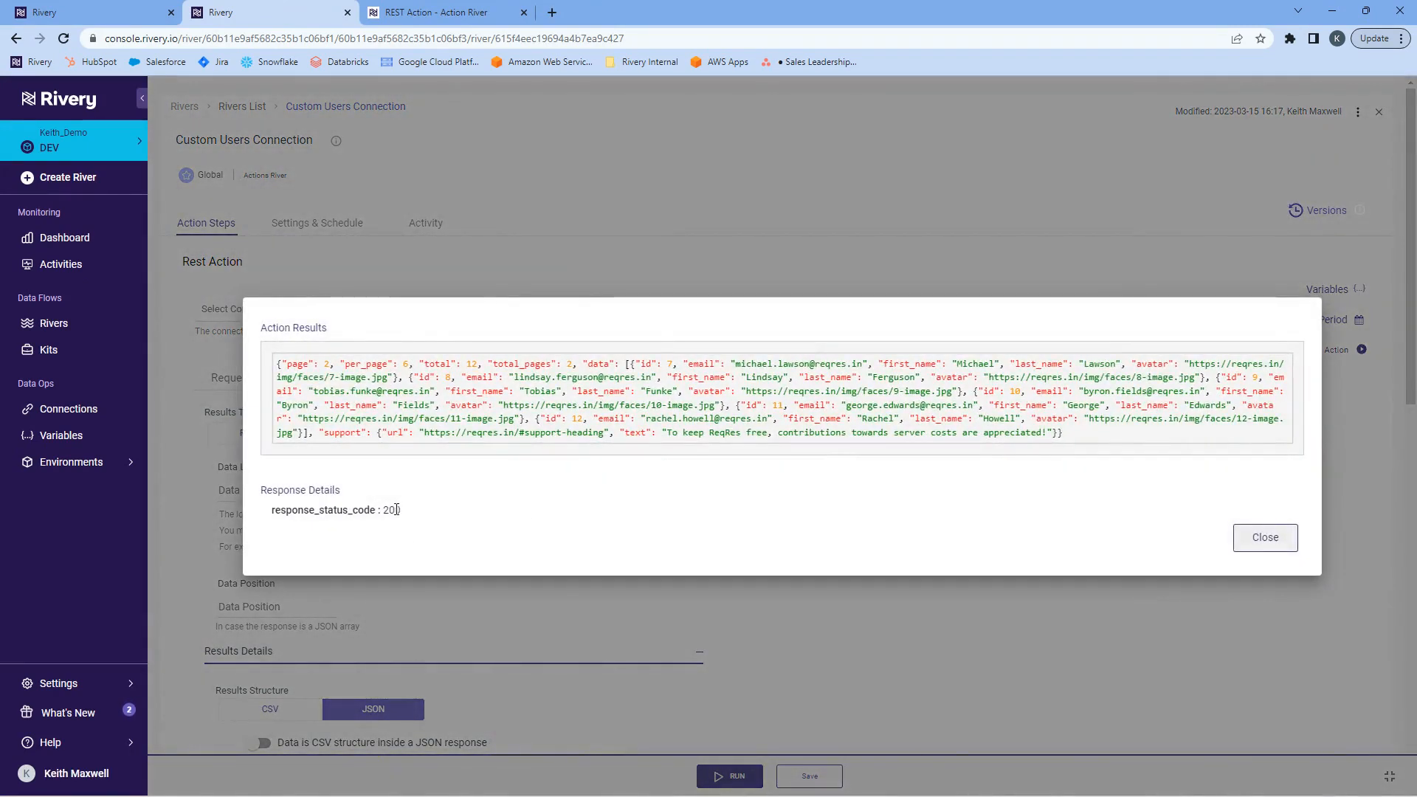
double_click(395, 510)
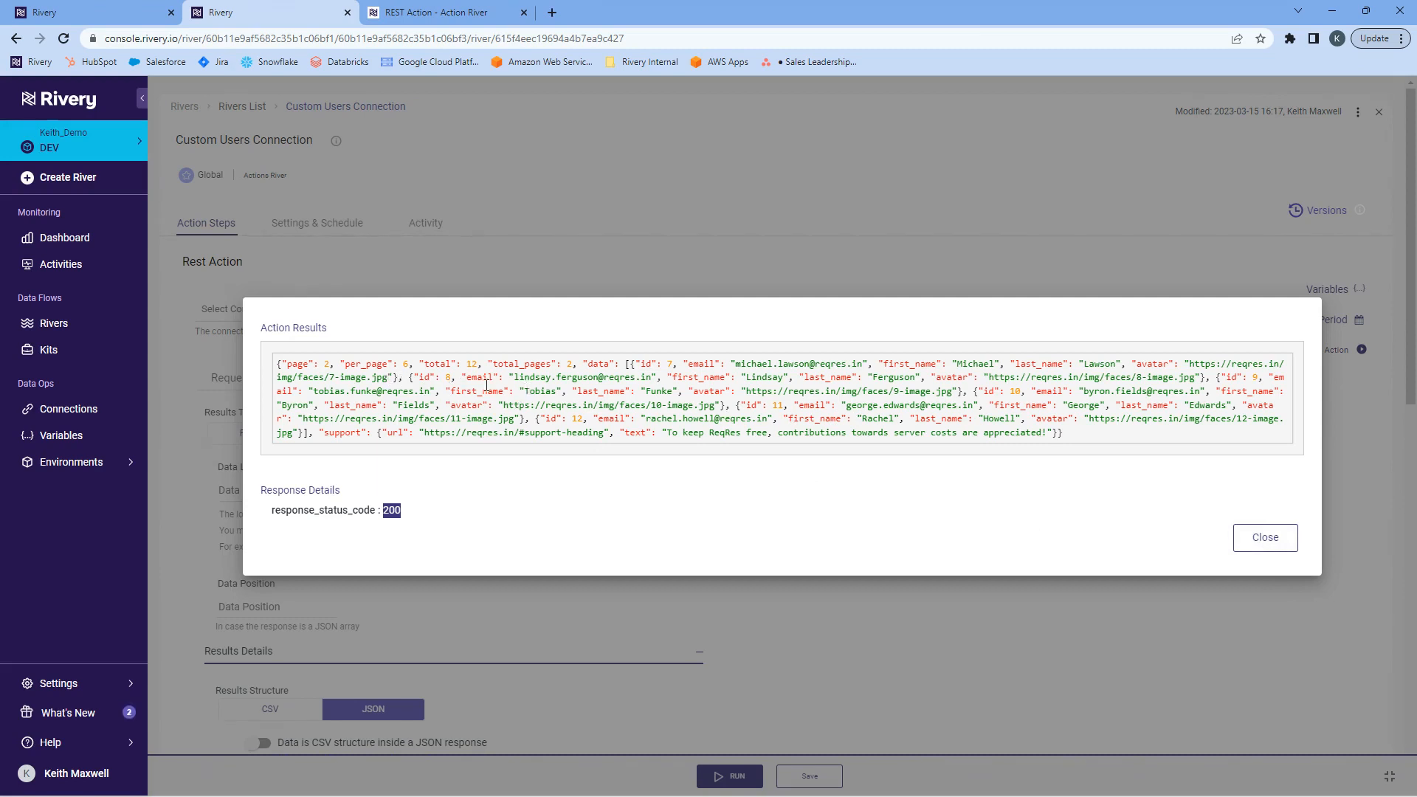
click(421, 376)
double_click(479, 377)
click(1259, 537)
Set the data location to $.data and test the REST action again, checking the response status code.
click(250, 490)
text($.data)
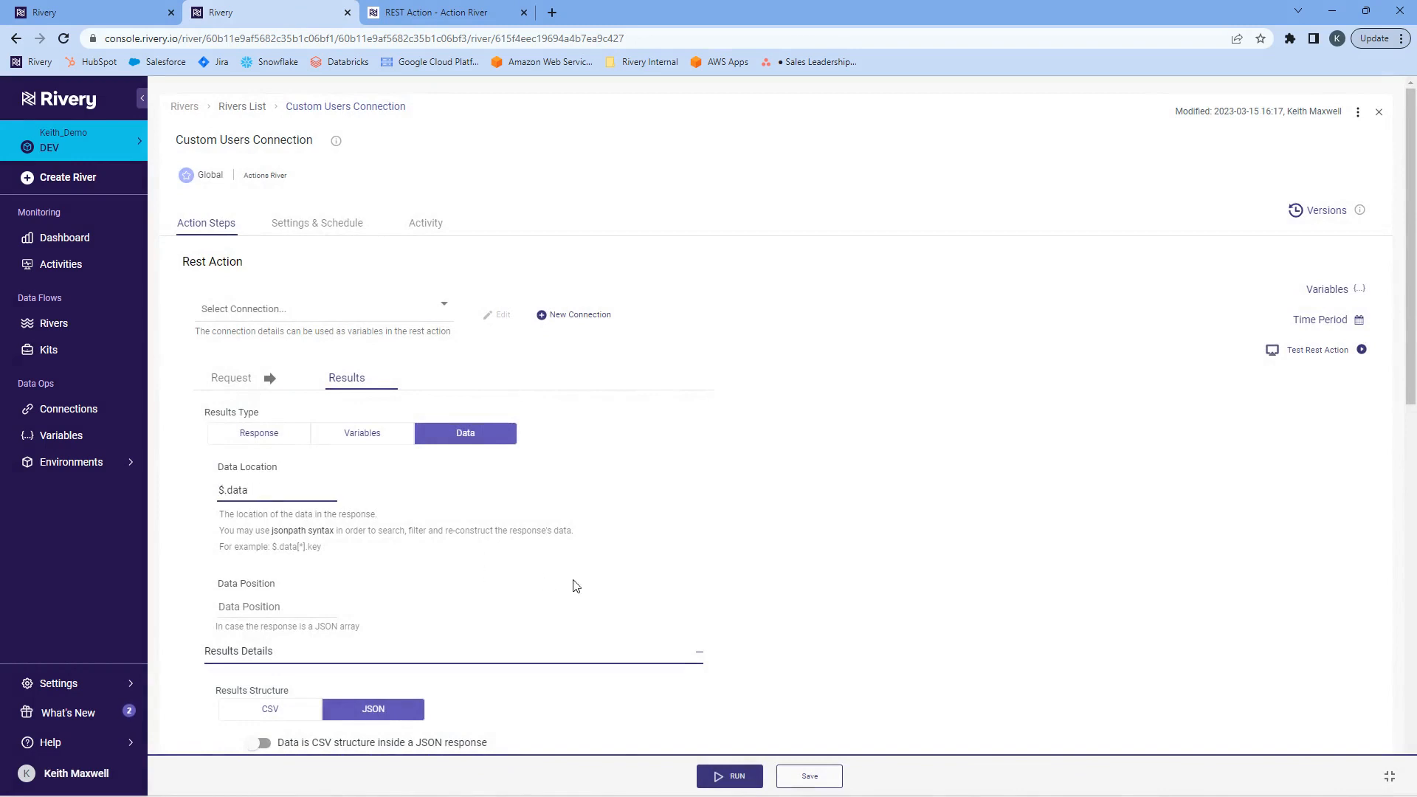
click(1304, 354)
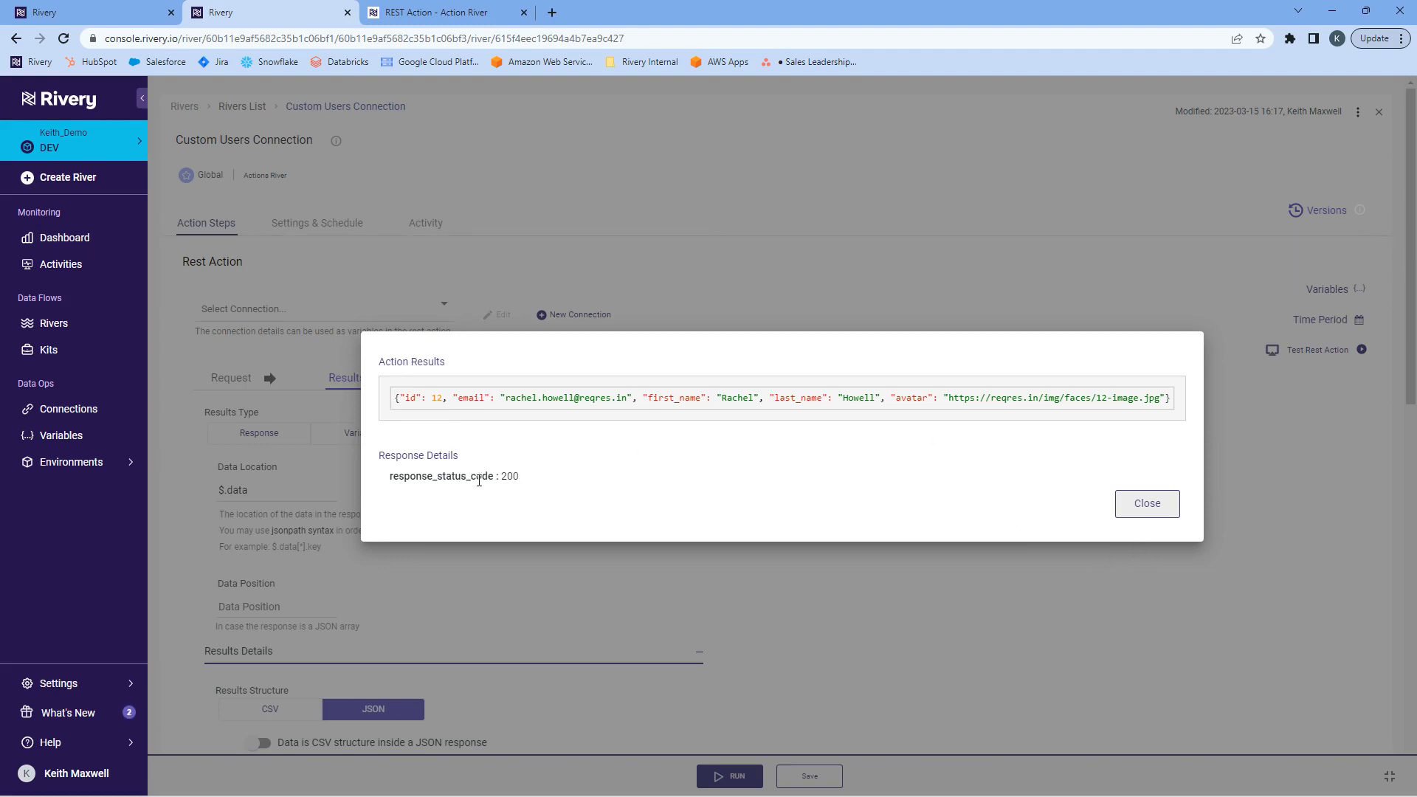
double_click(509, 476)
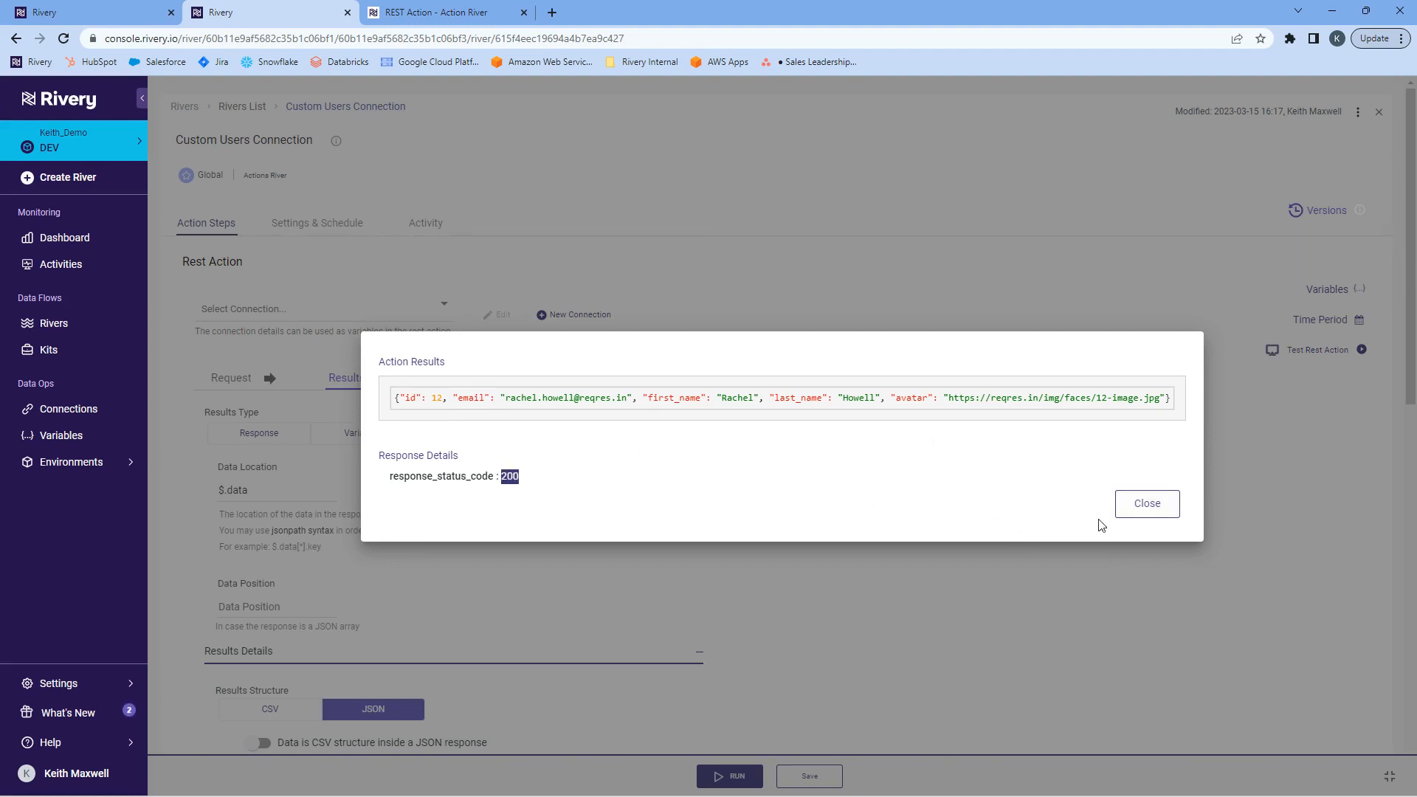
click(1148, 504)
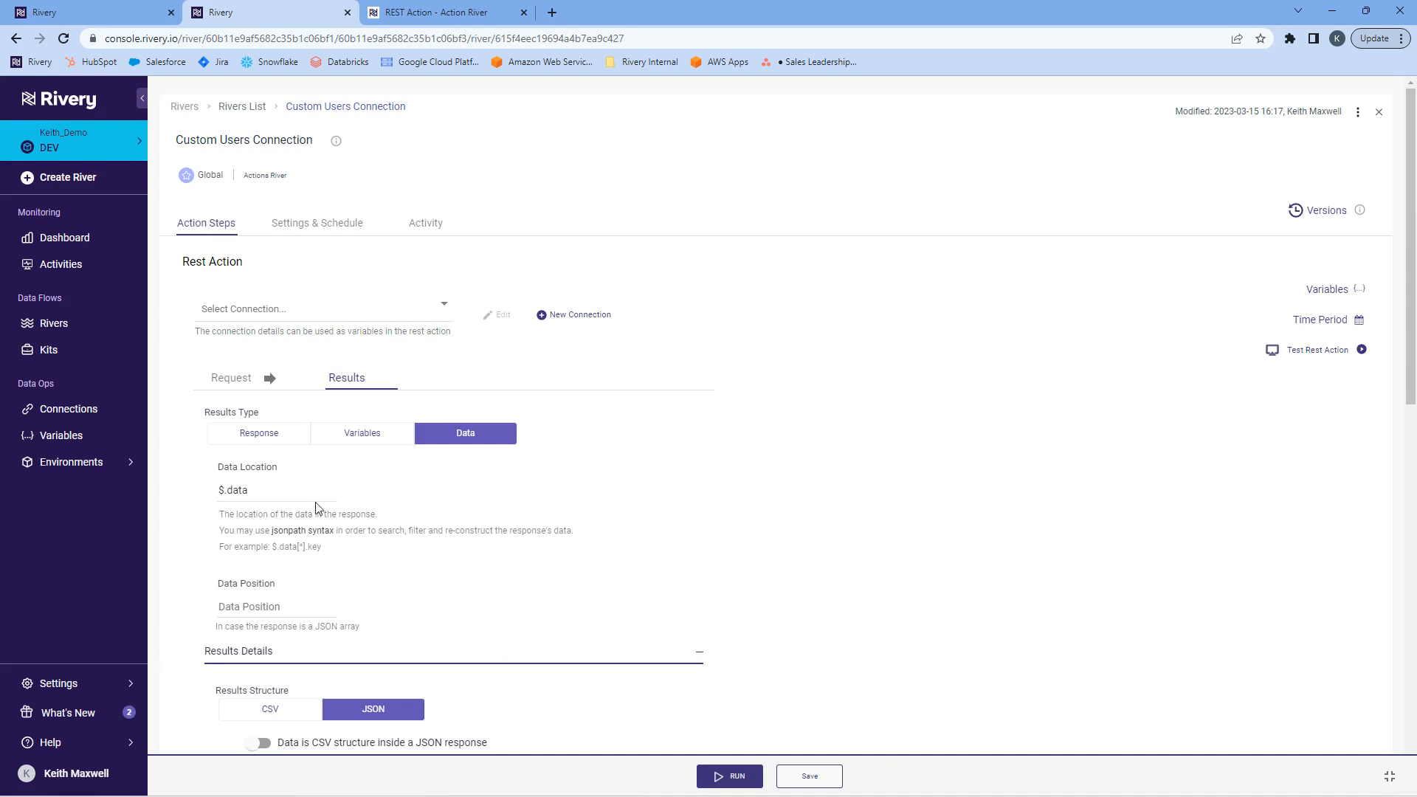
Create a Source to Target River, searching the data sources for "api" and choosing the Rest API source.
click(74, 181)
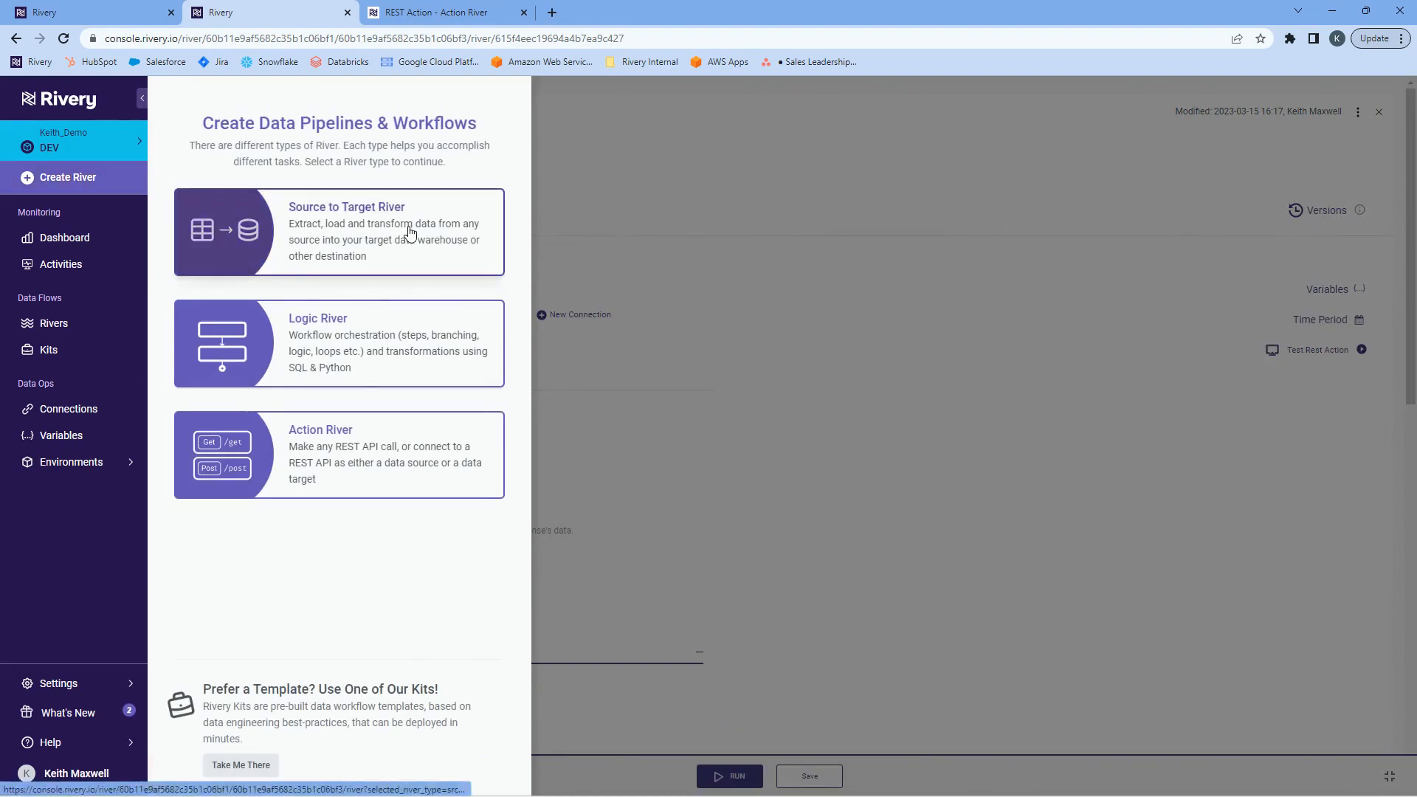
click(410, 242)
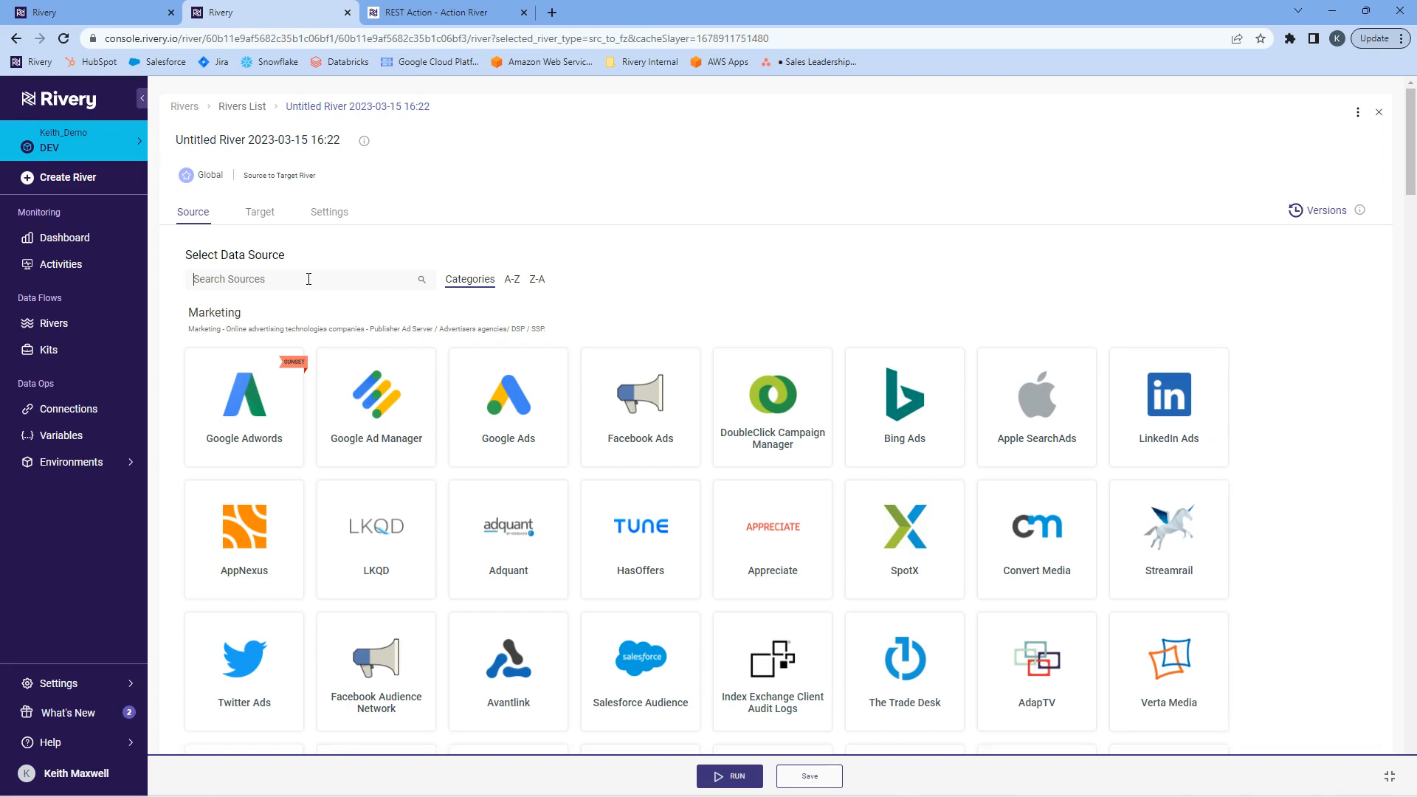
text(api)
click(260, 380)
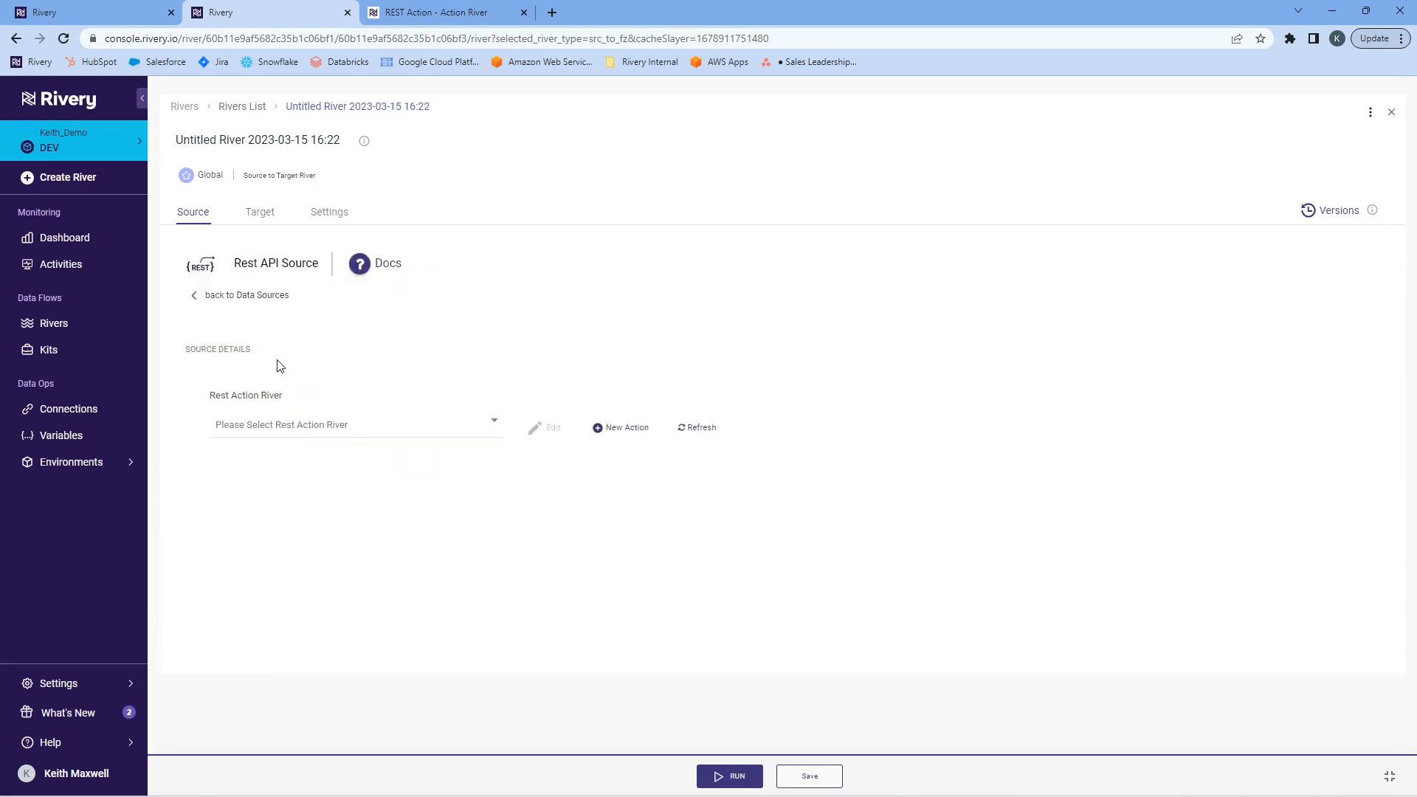
Select Custom Users Connection as the source's Rest Action River.
click(335, 426)
mouse_move(500, 458)
mouse_down()
mouse_move(506, 560)
mouse_move(496, 458)
mouse_up()
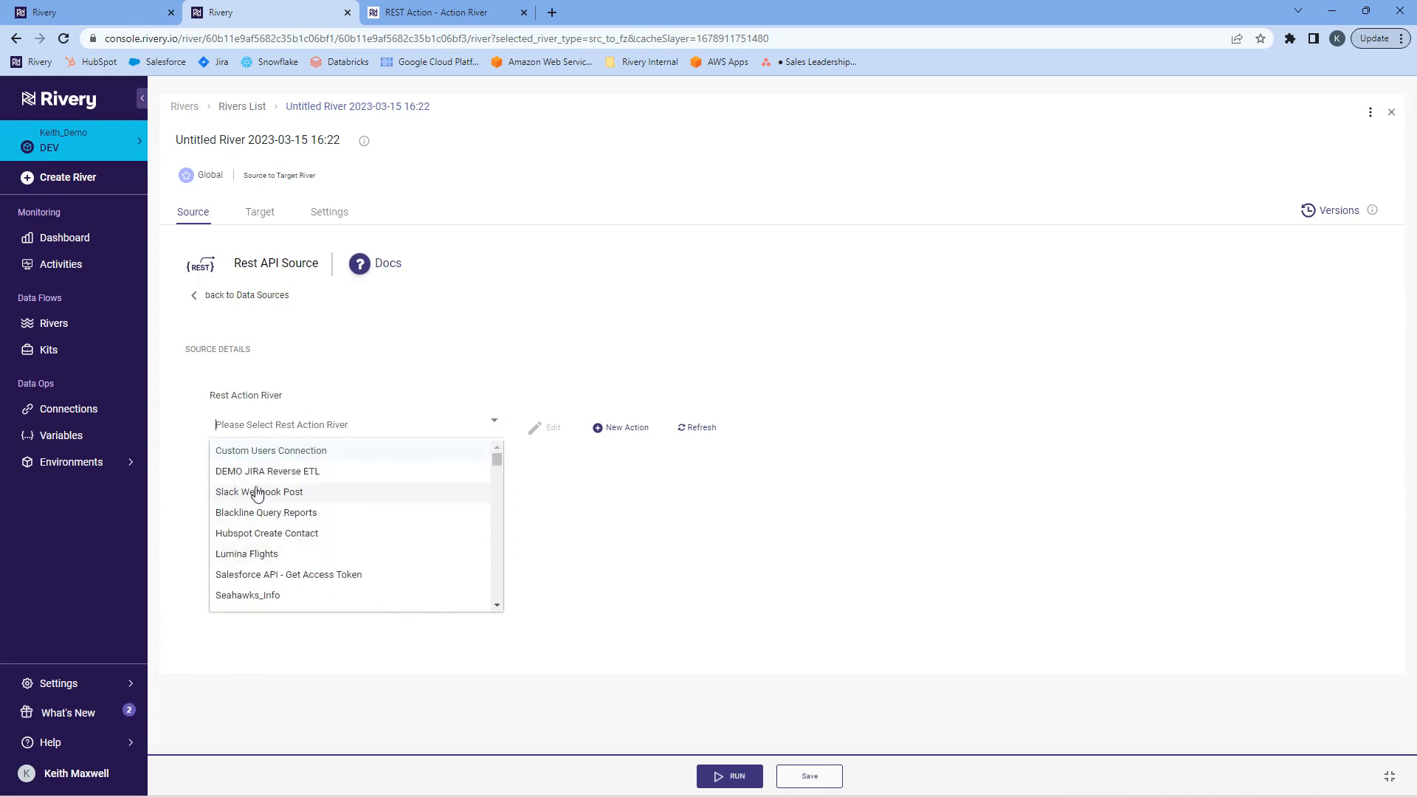
click(303, 451)
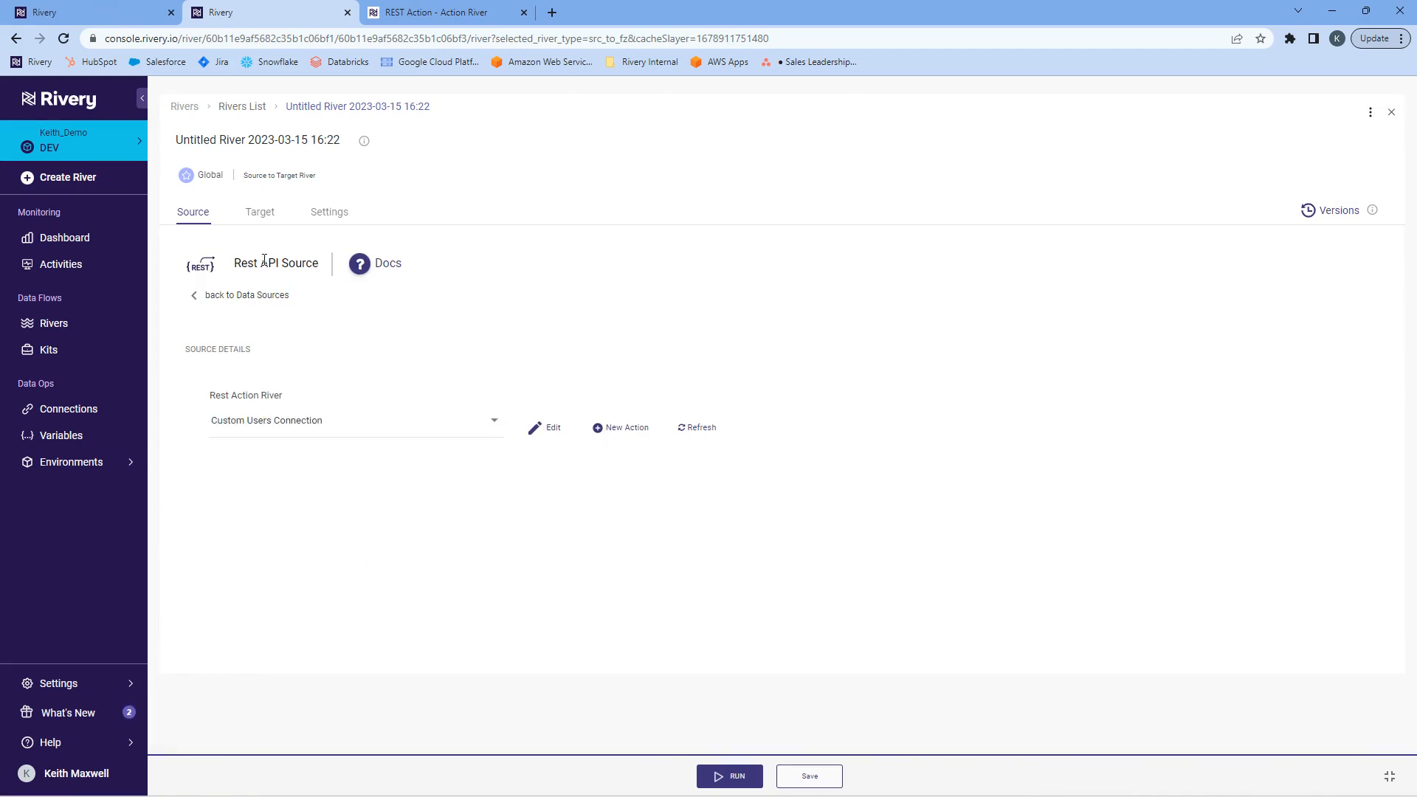
Choose Snowflake as the data target and assign the first Snowflake connection in the list.
click(257, 216)
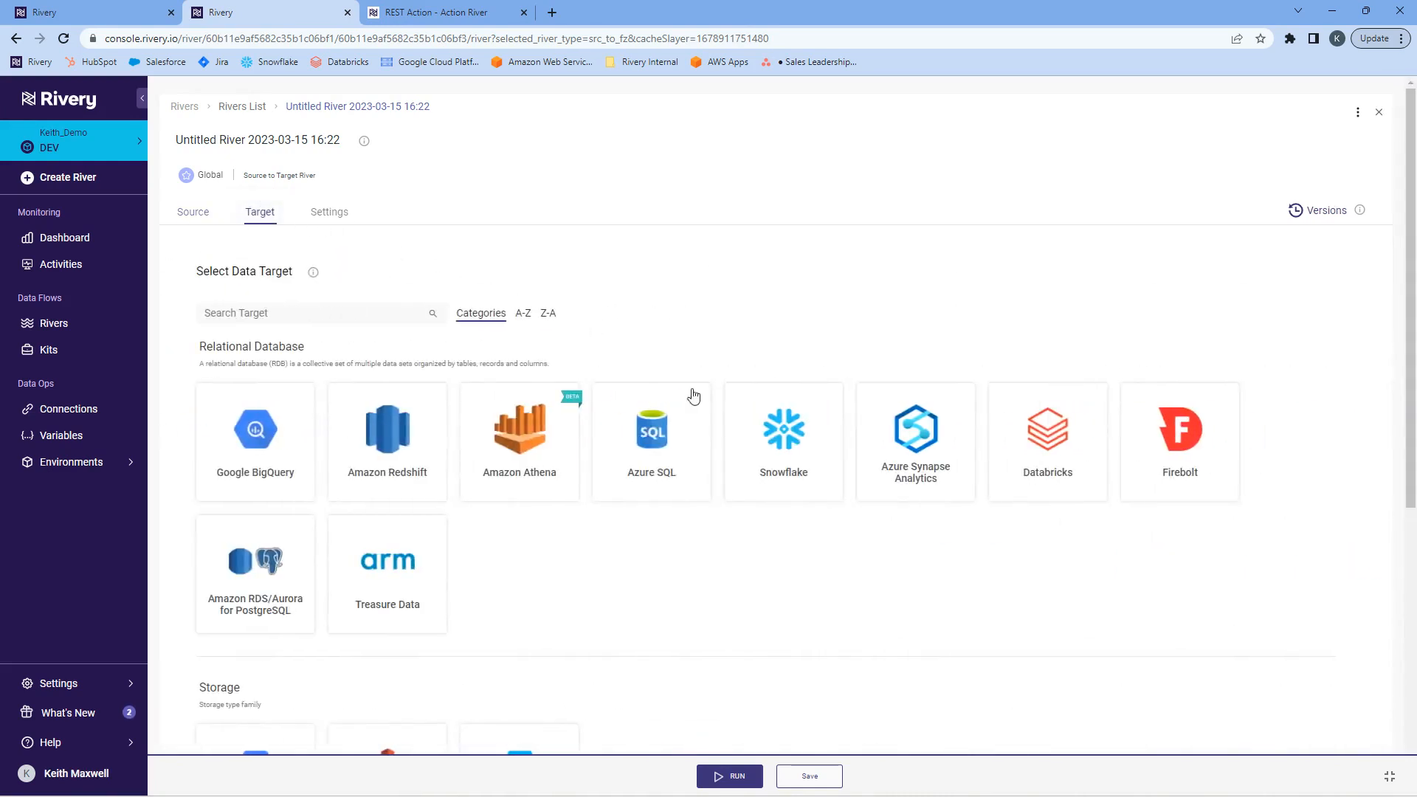
click(771, 450)
click(241, 432)
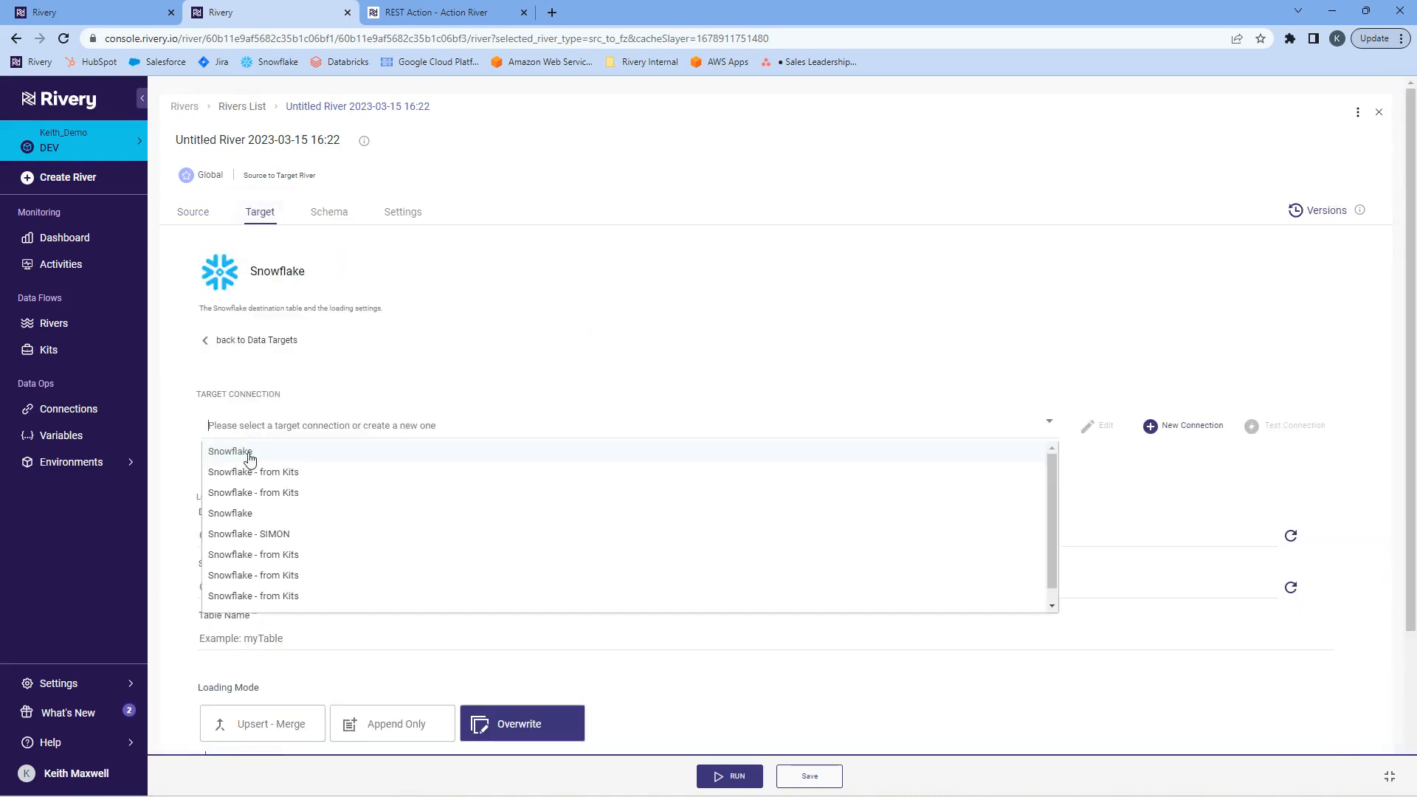
click(246, 453)
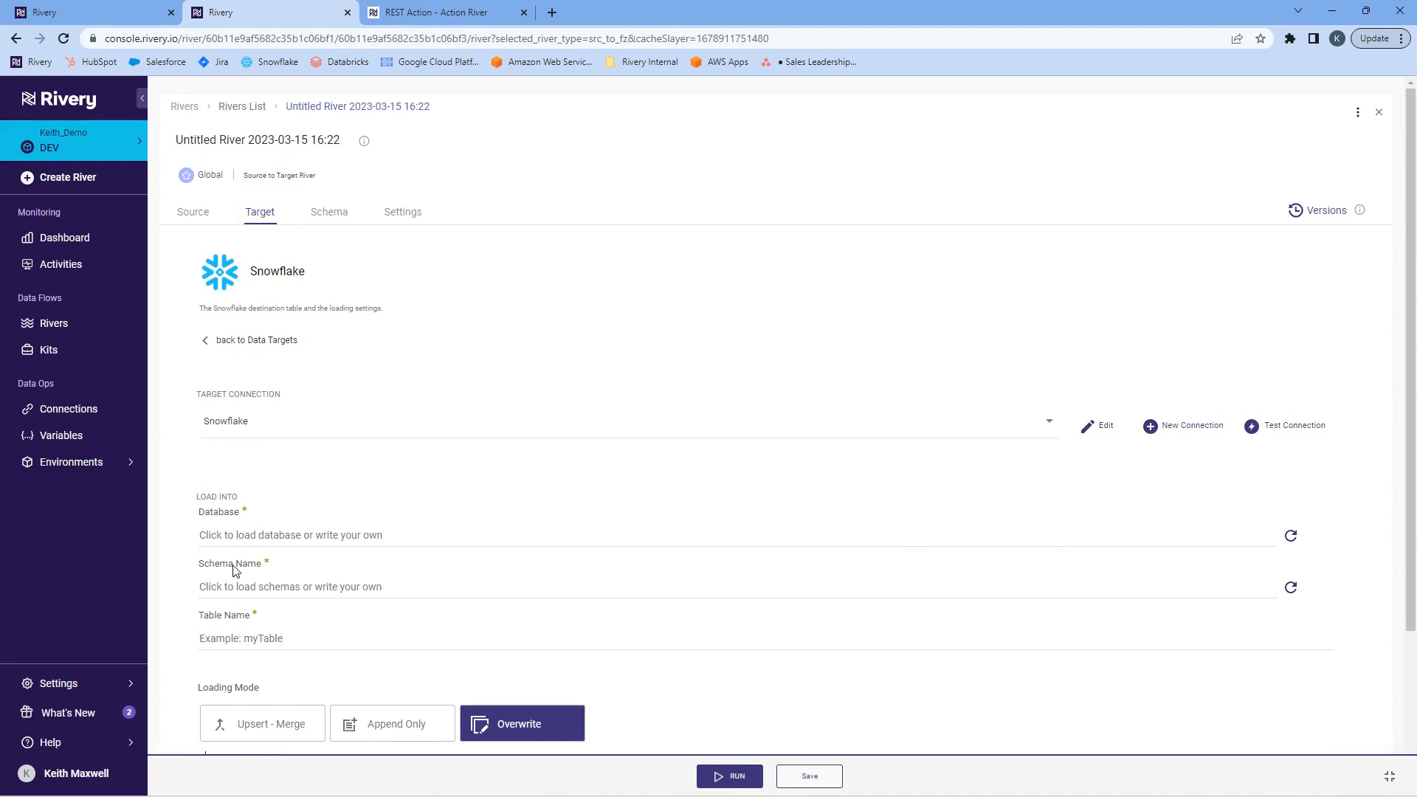
Auto-map the target schema's columns and mark the id field as the key.
click(326, 214)
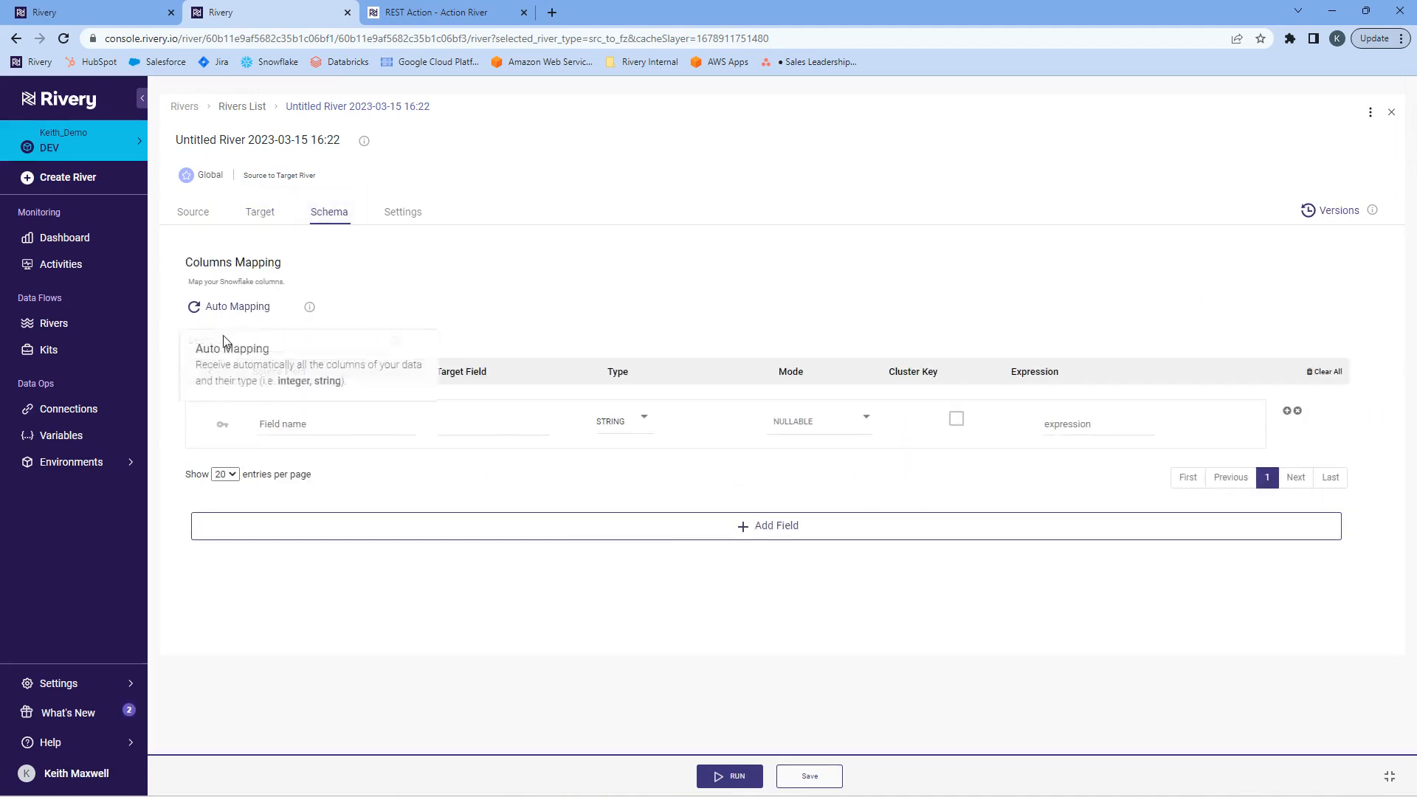
click(224, 308)
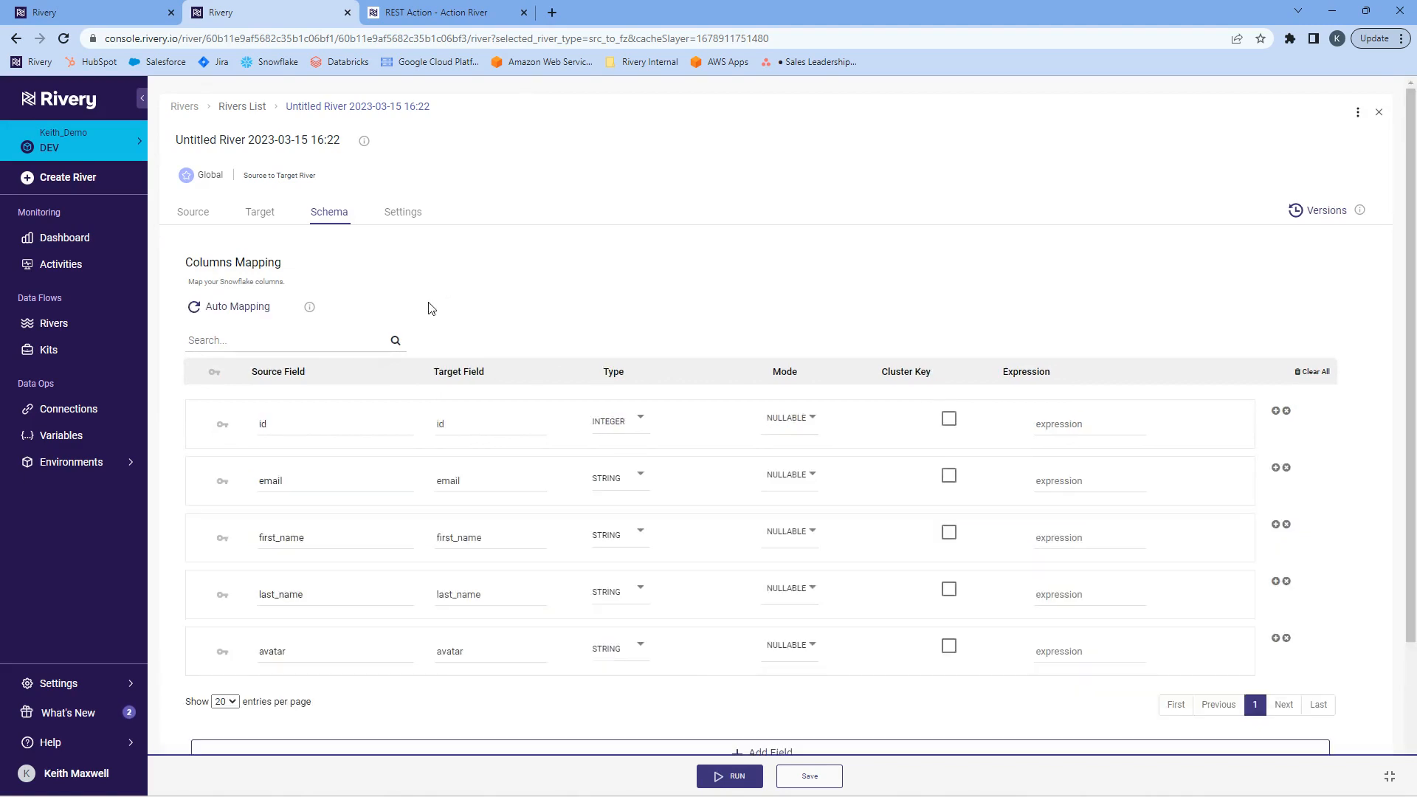
click(222, 424)
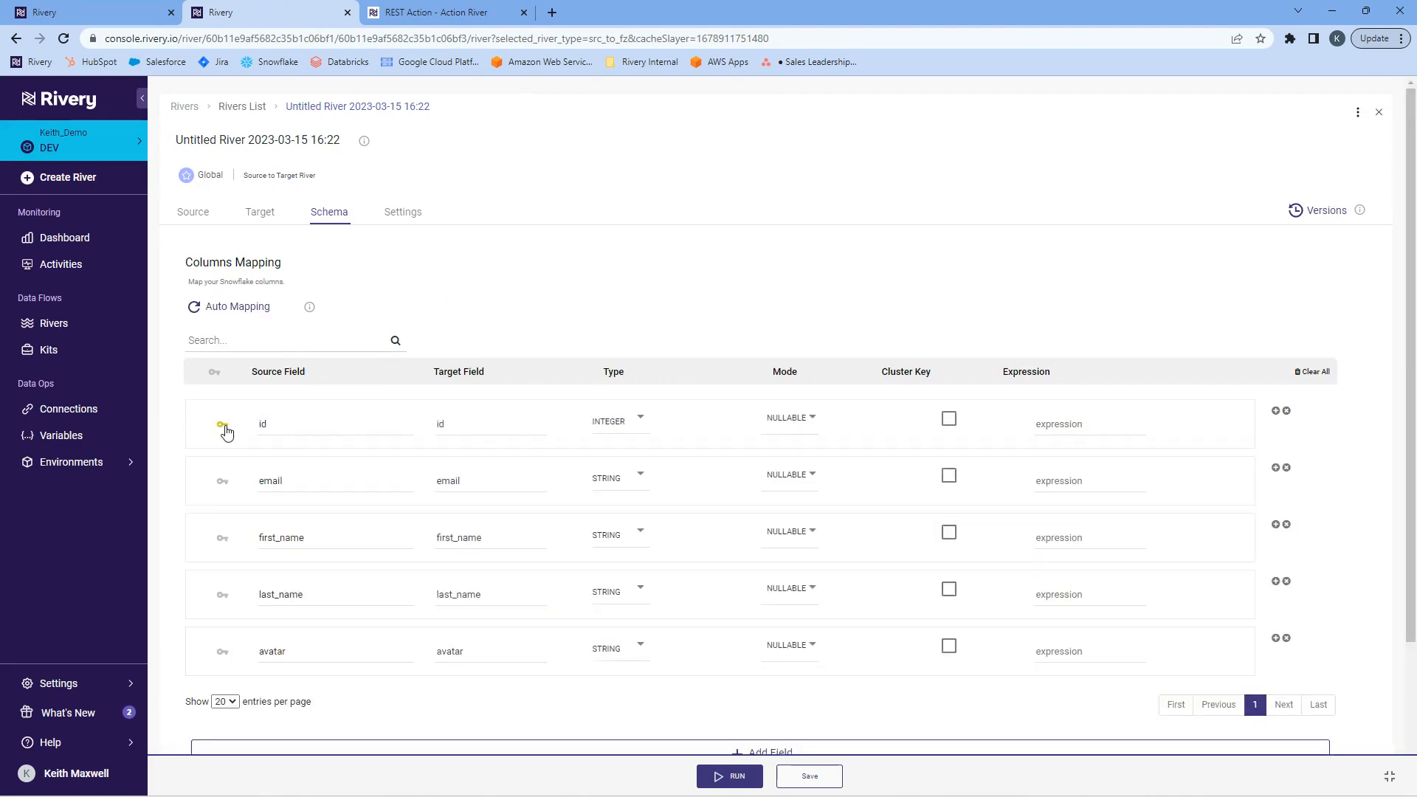